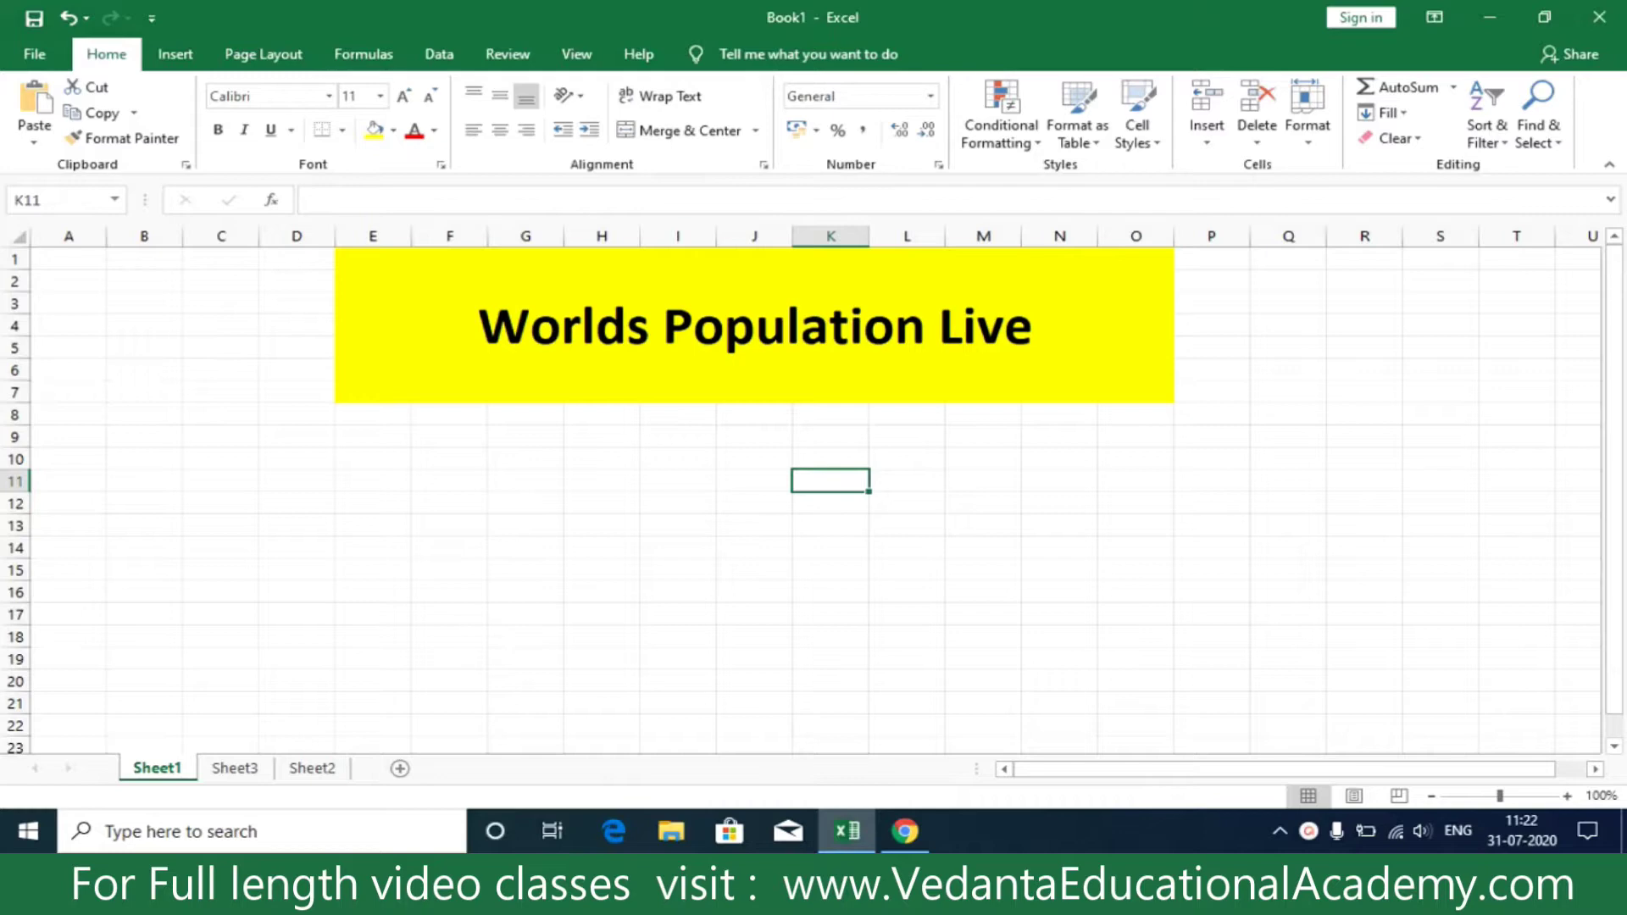
# Switch from the Worlds Population Live workbook to the worldometers page in Chrome.
pyautogui.click(905, 831)
pyautogui.scroll(-5, 624, 472)
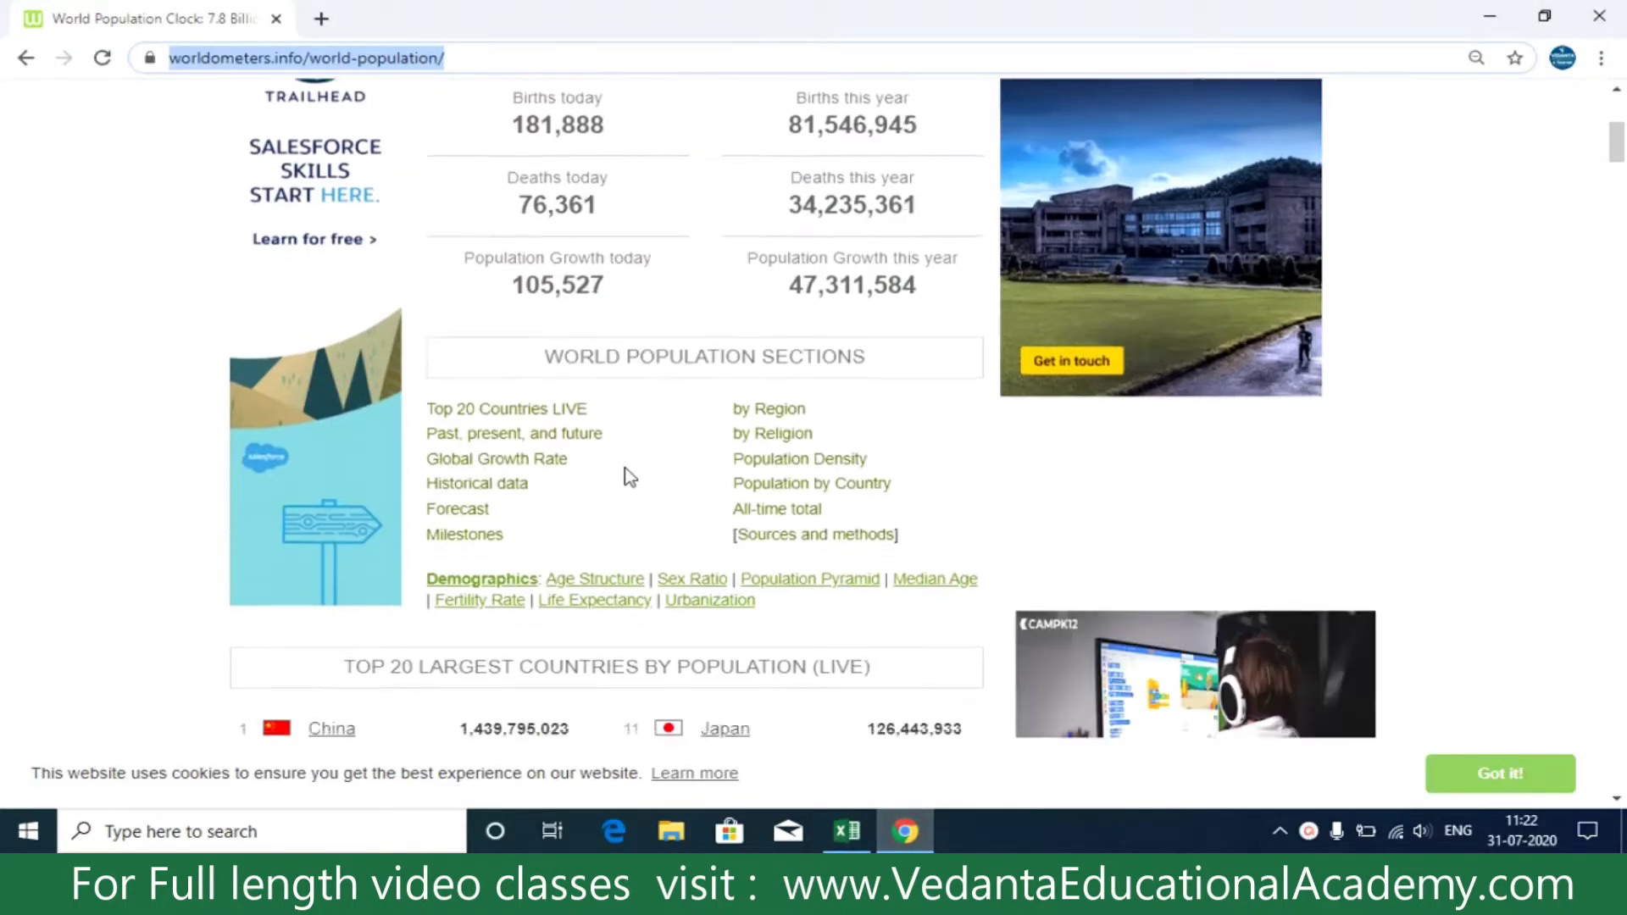
pyautogui.scroll(-5, 629, 474)
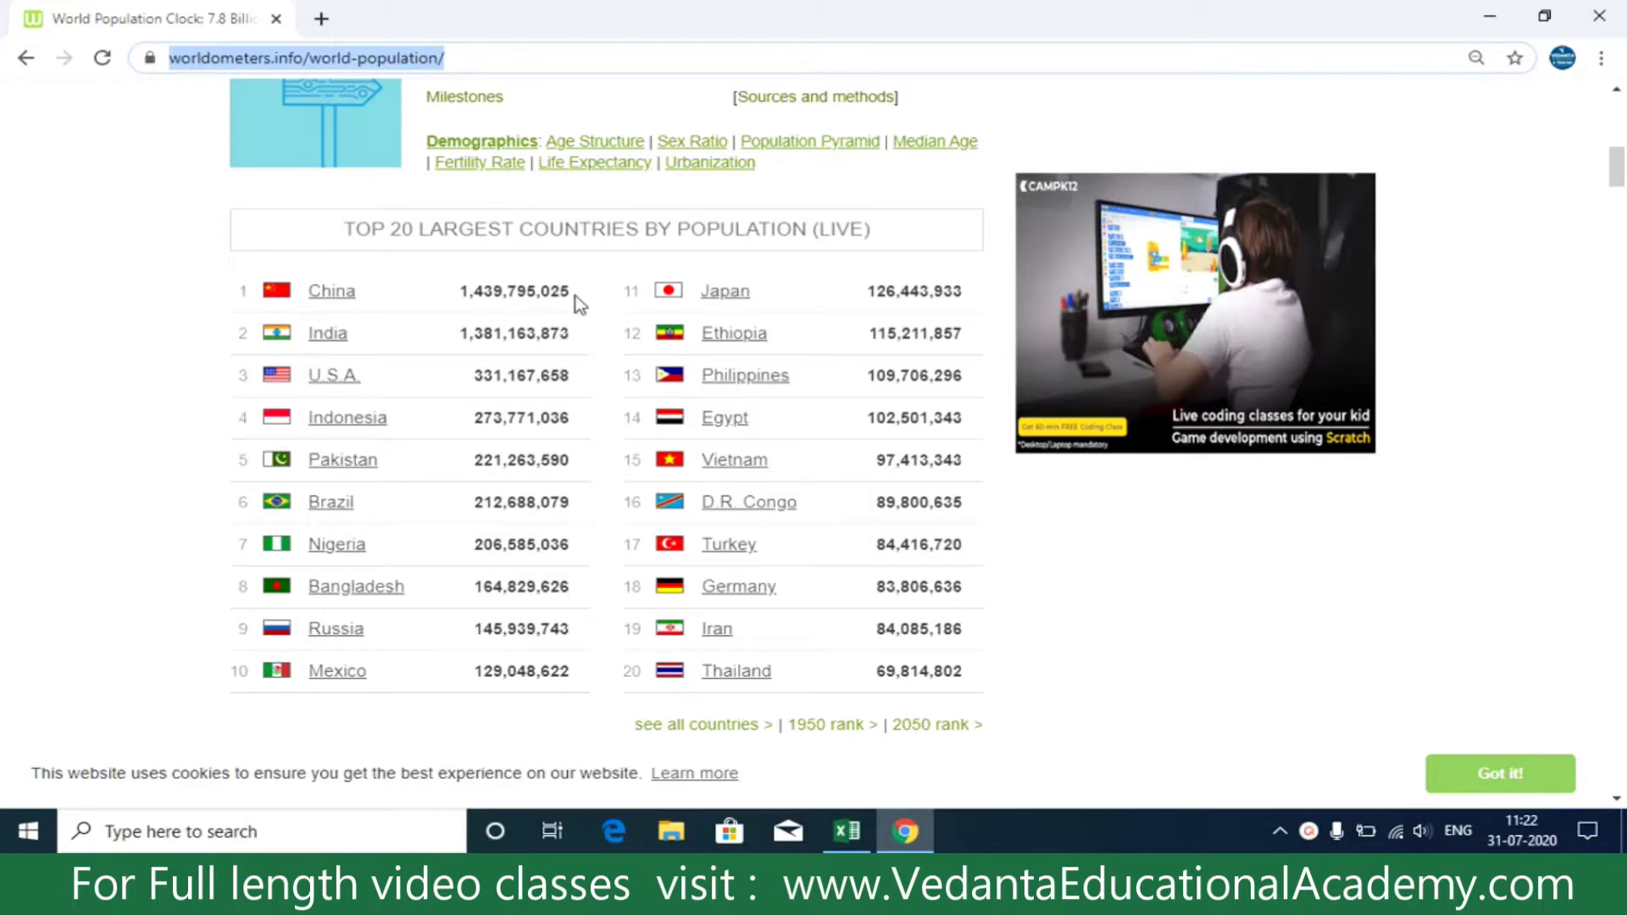
pyautogui.scroll(9, 671, 297)
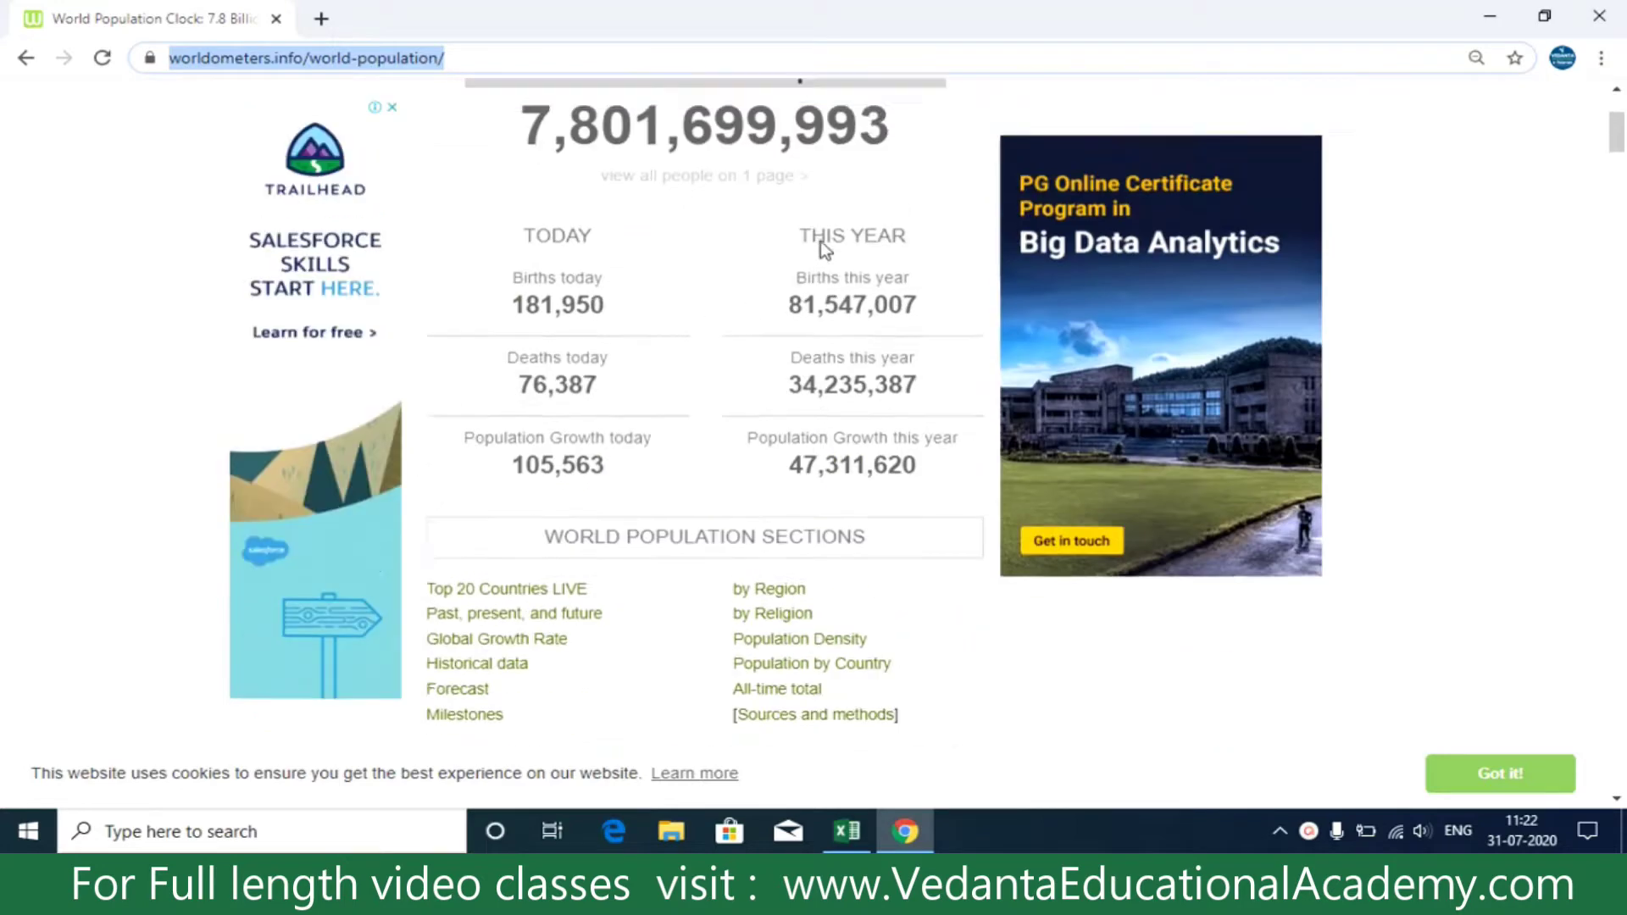
pyautogui.scroll(3, 680, 440)
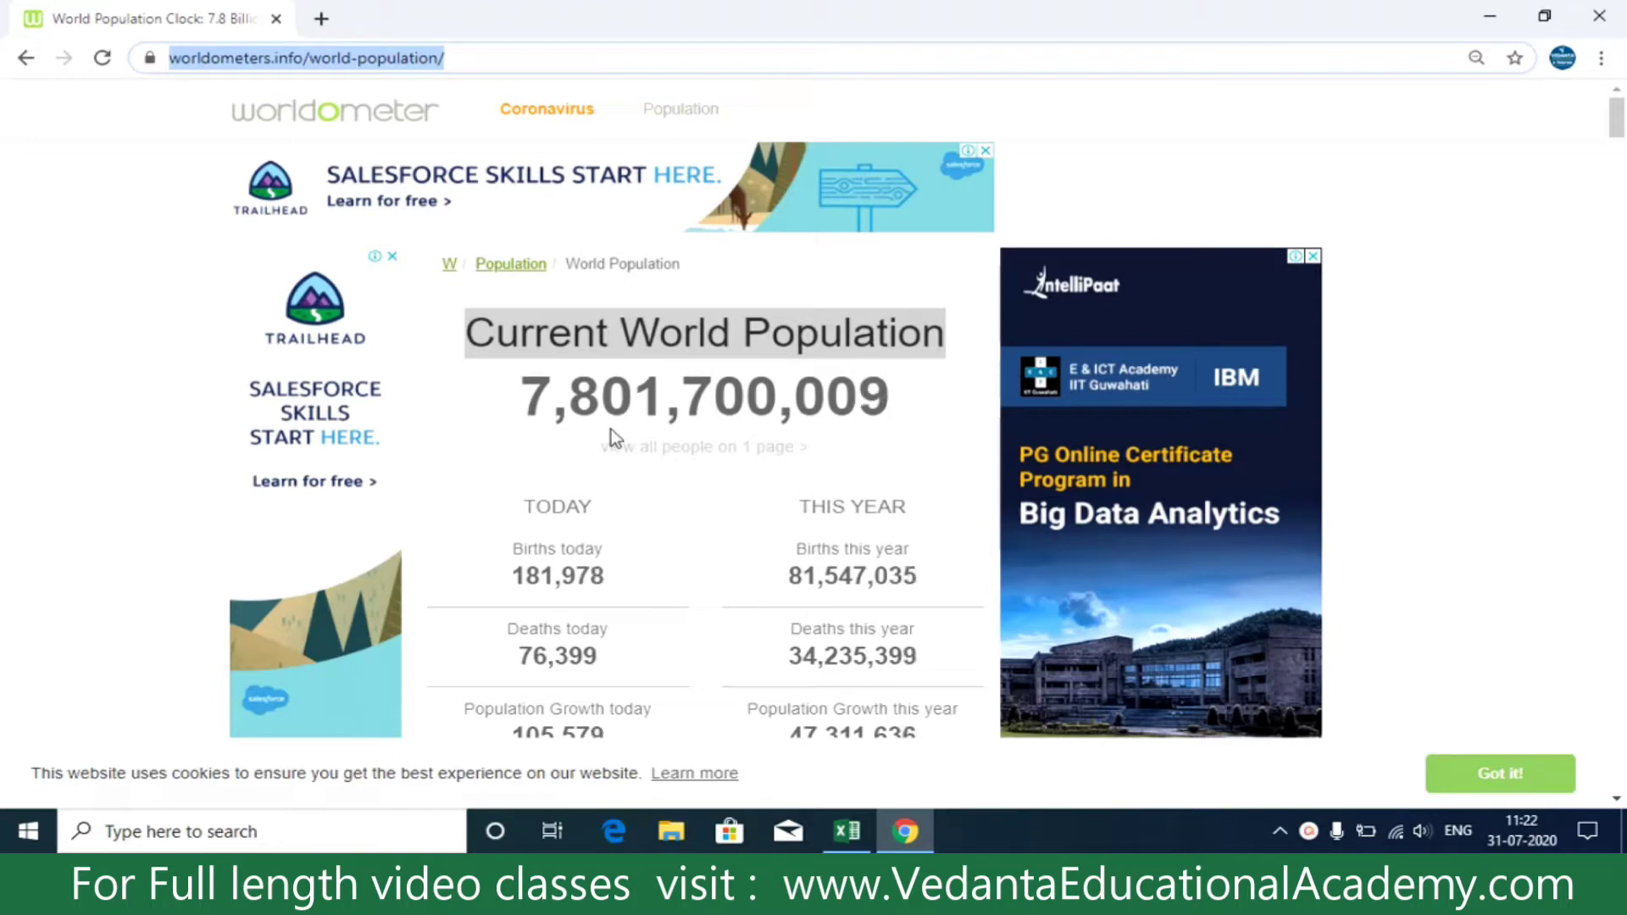
pyautogui.scroll(-3, 582, 534)
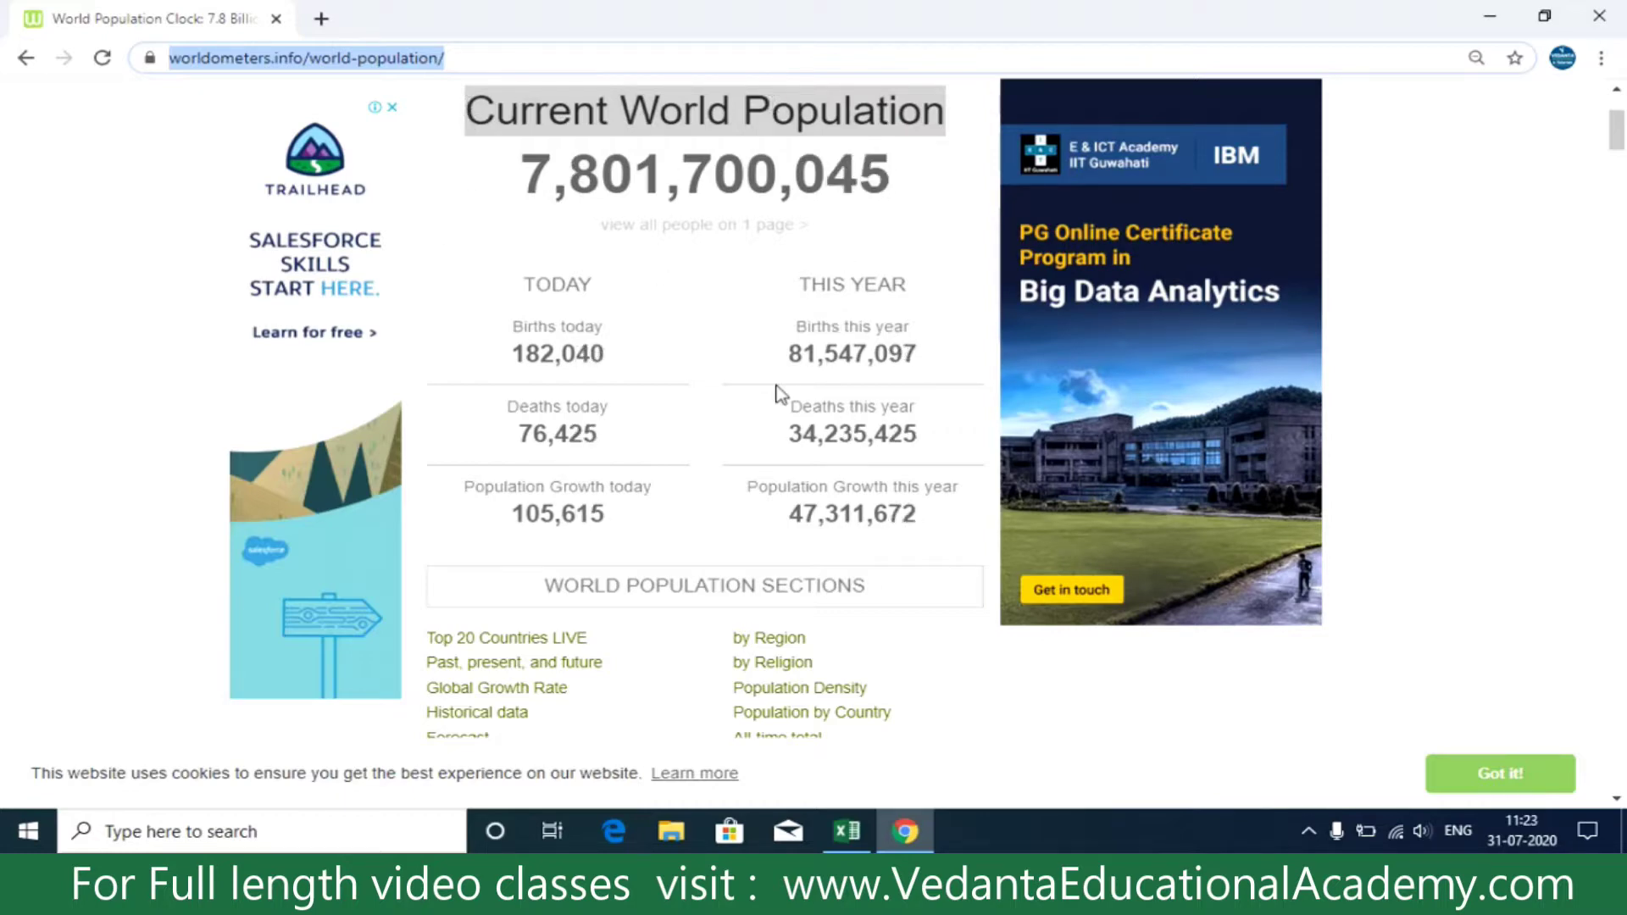
pyautogui.scroll(-1, 777, 393)
pyautogui.scroll(-1, 770, 393)
pyautogui.scroll(2, 754, 339)
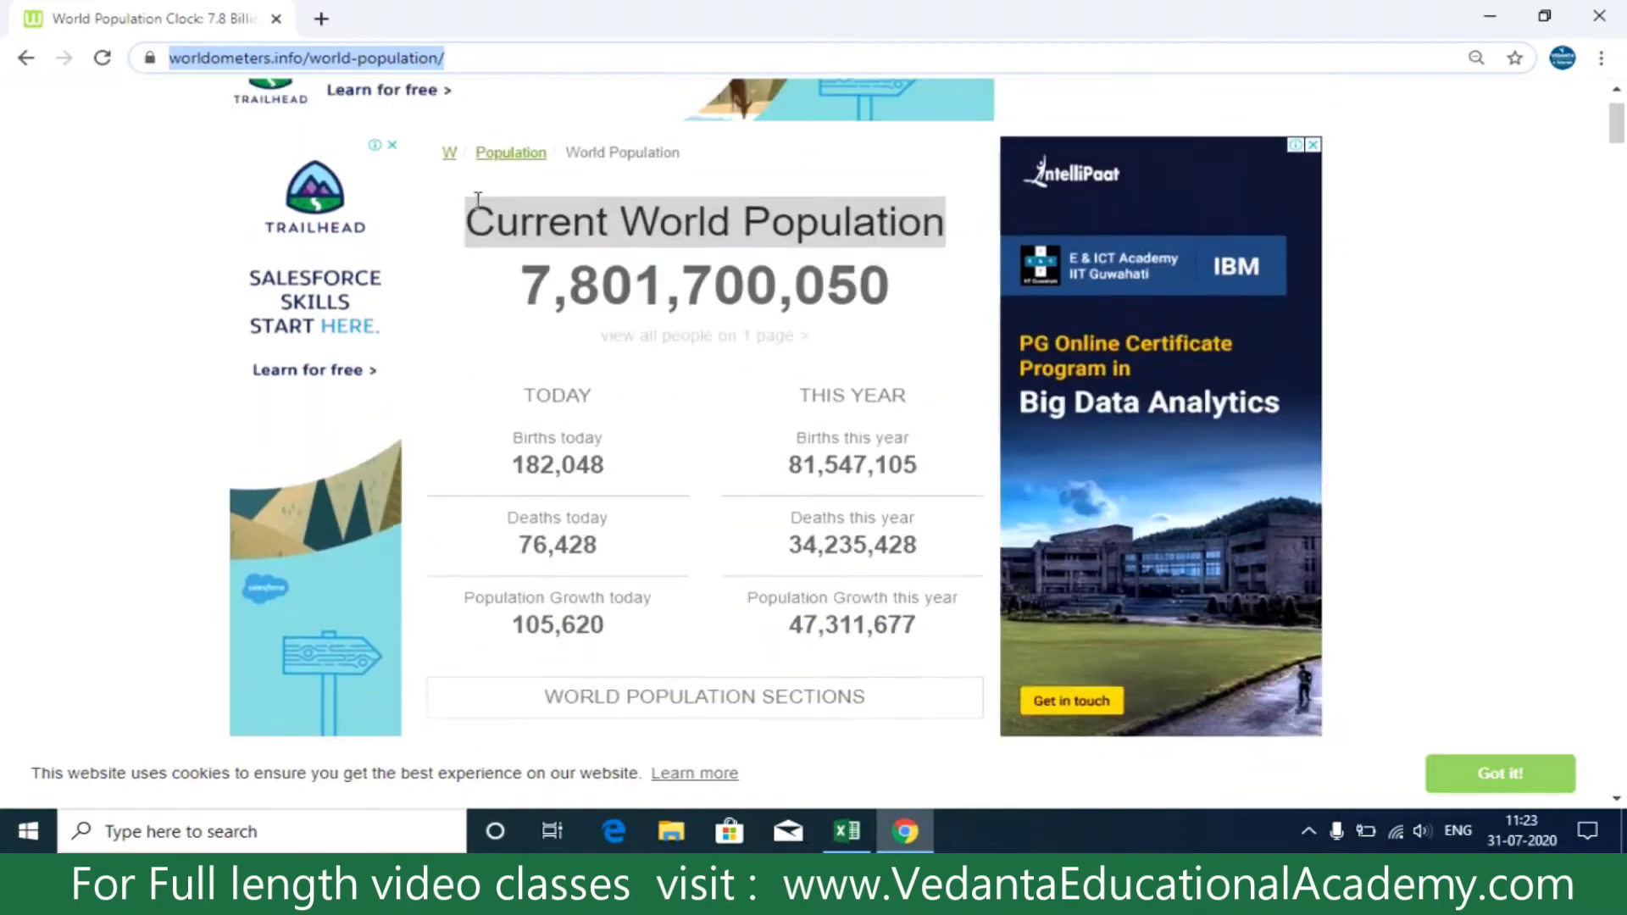
pyautogui.scroll(-4, 593, 424)
pyautogui.moveTo(433, 246); pyautogui.dragTo(884, 437)
pyautogui.scroll(-3, 723, 376)
pyautogui.moveTo(328, 224); pyautogui.dragTo(1011, 674)
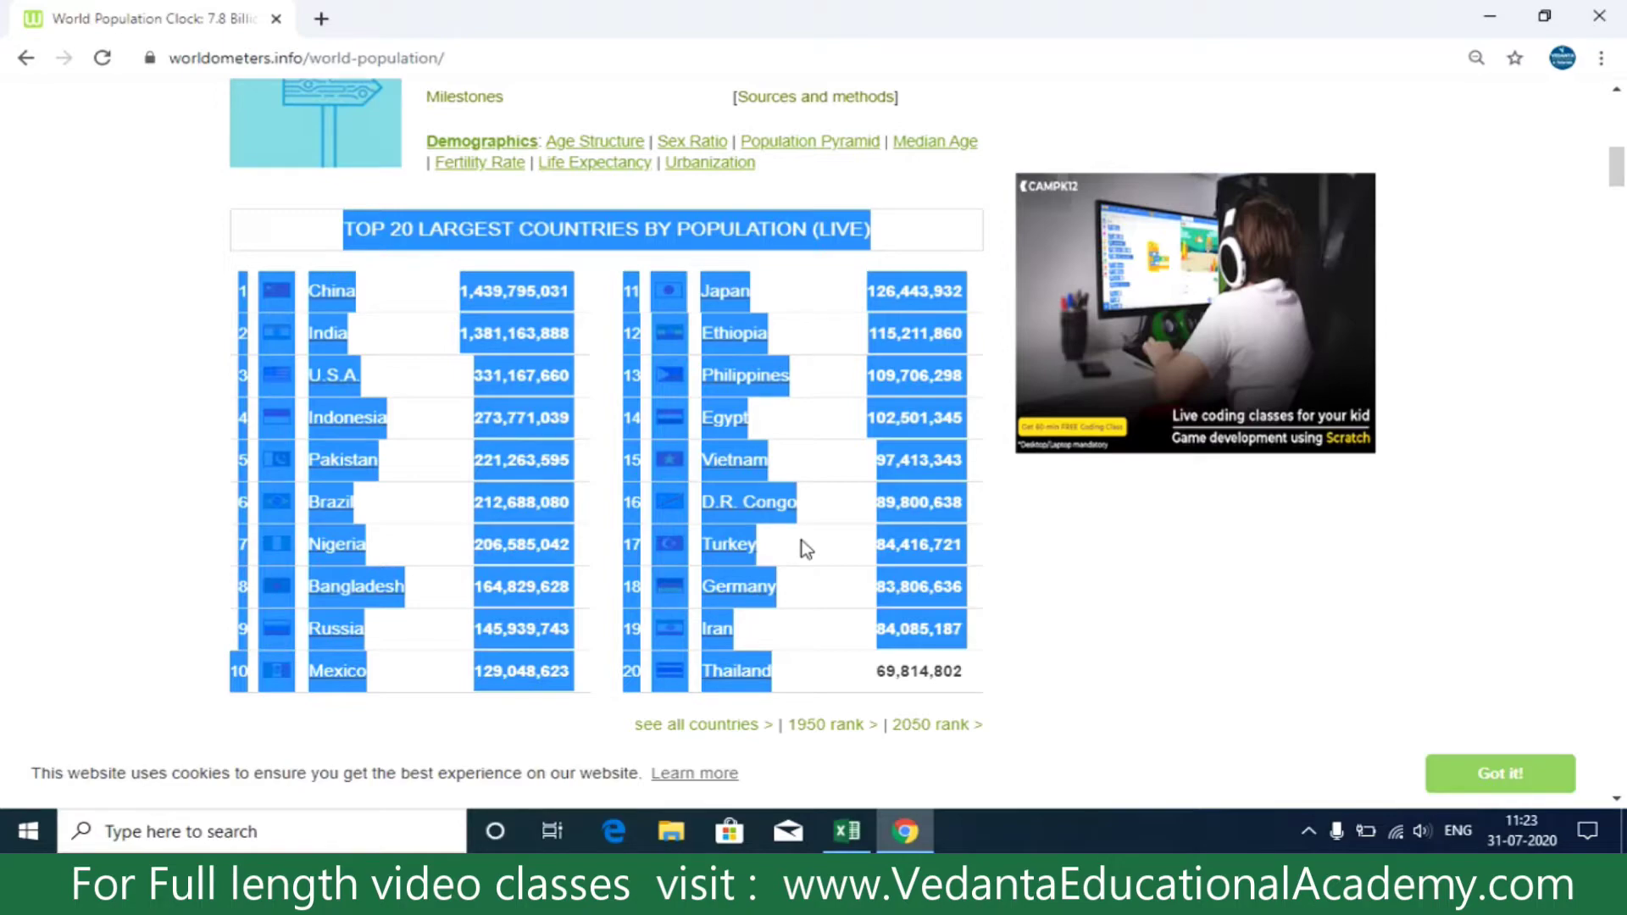
pyautogui.scroll(9, 805, 549)
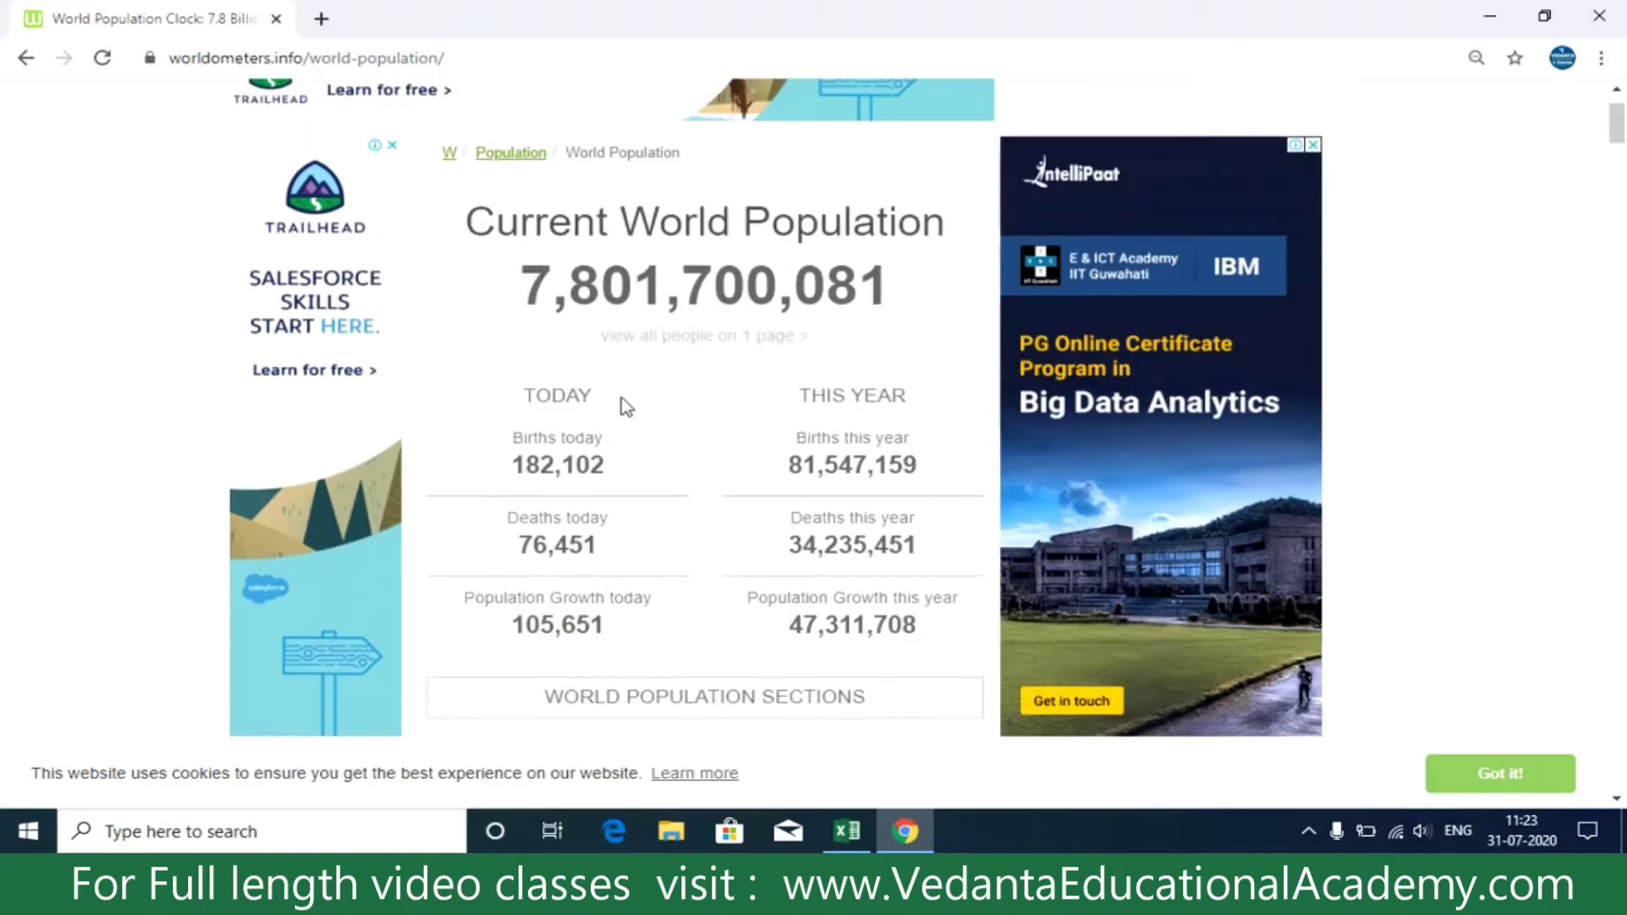
pyautogui.scroll(-4, 625, 407)
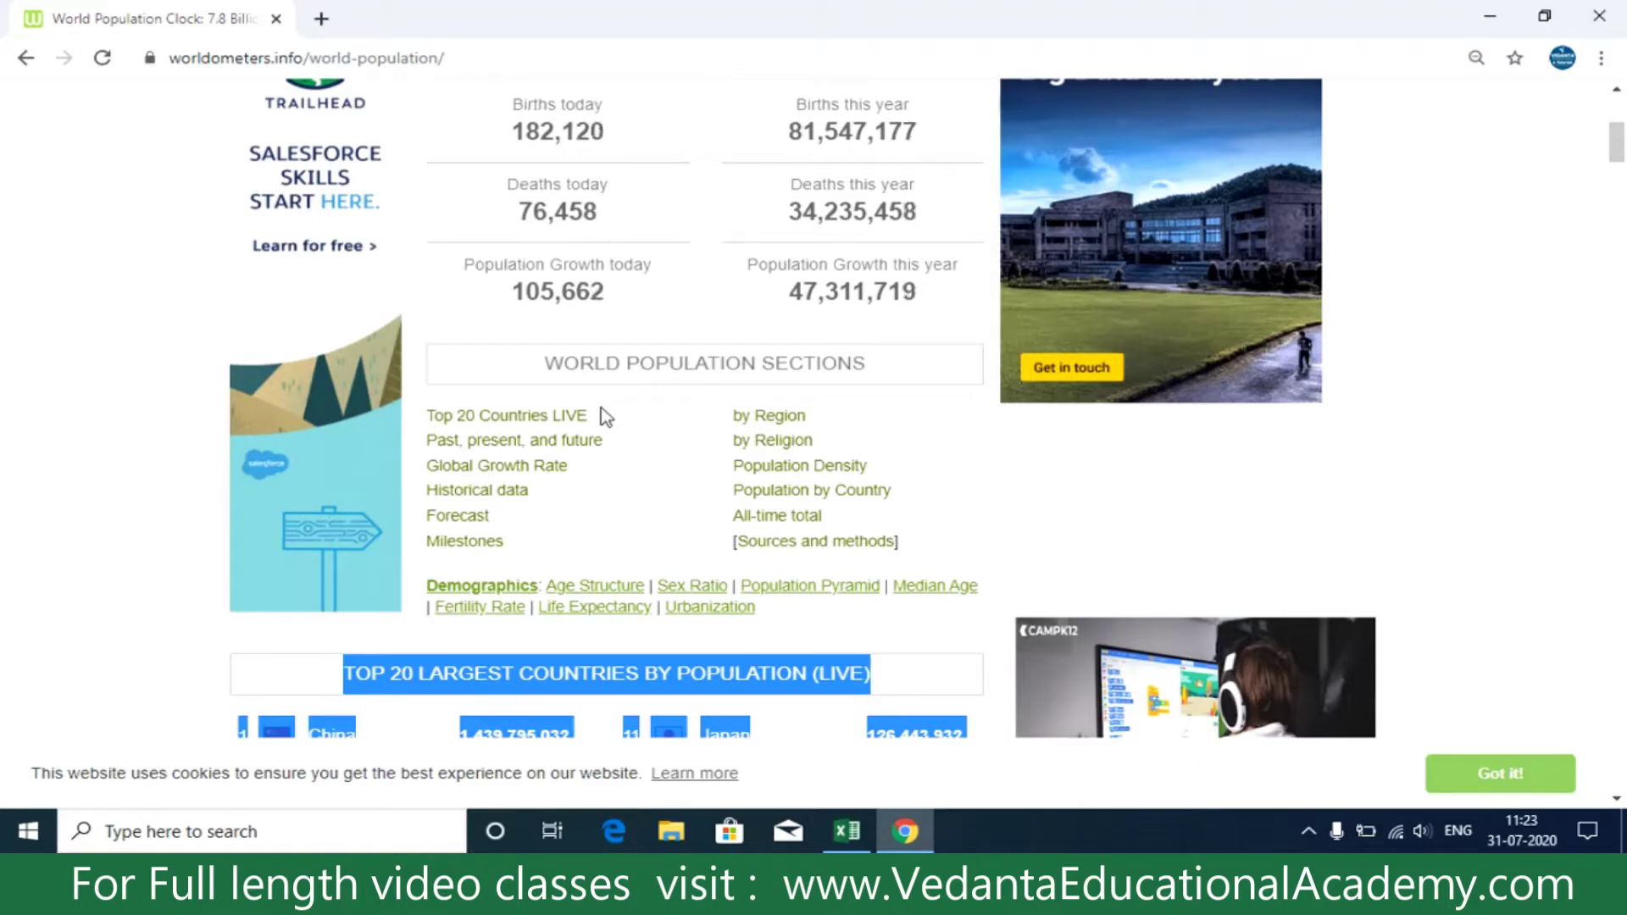
pyautogui.scroll(5, 664, 388)
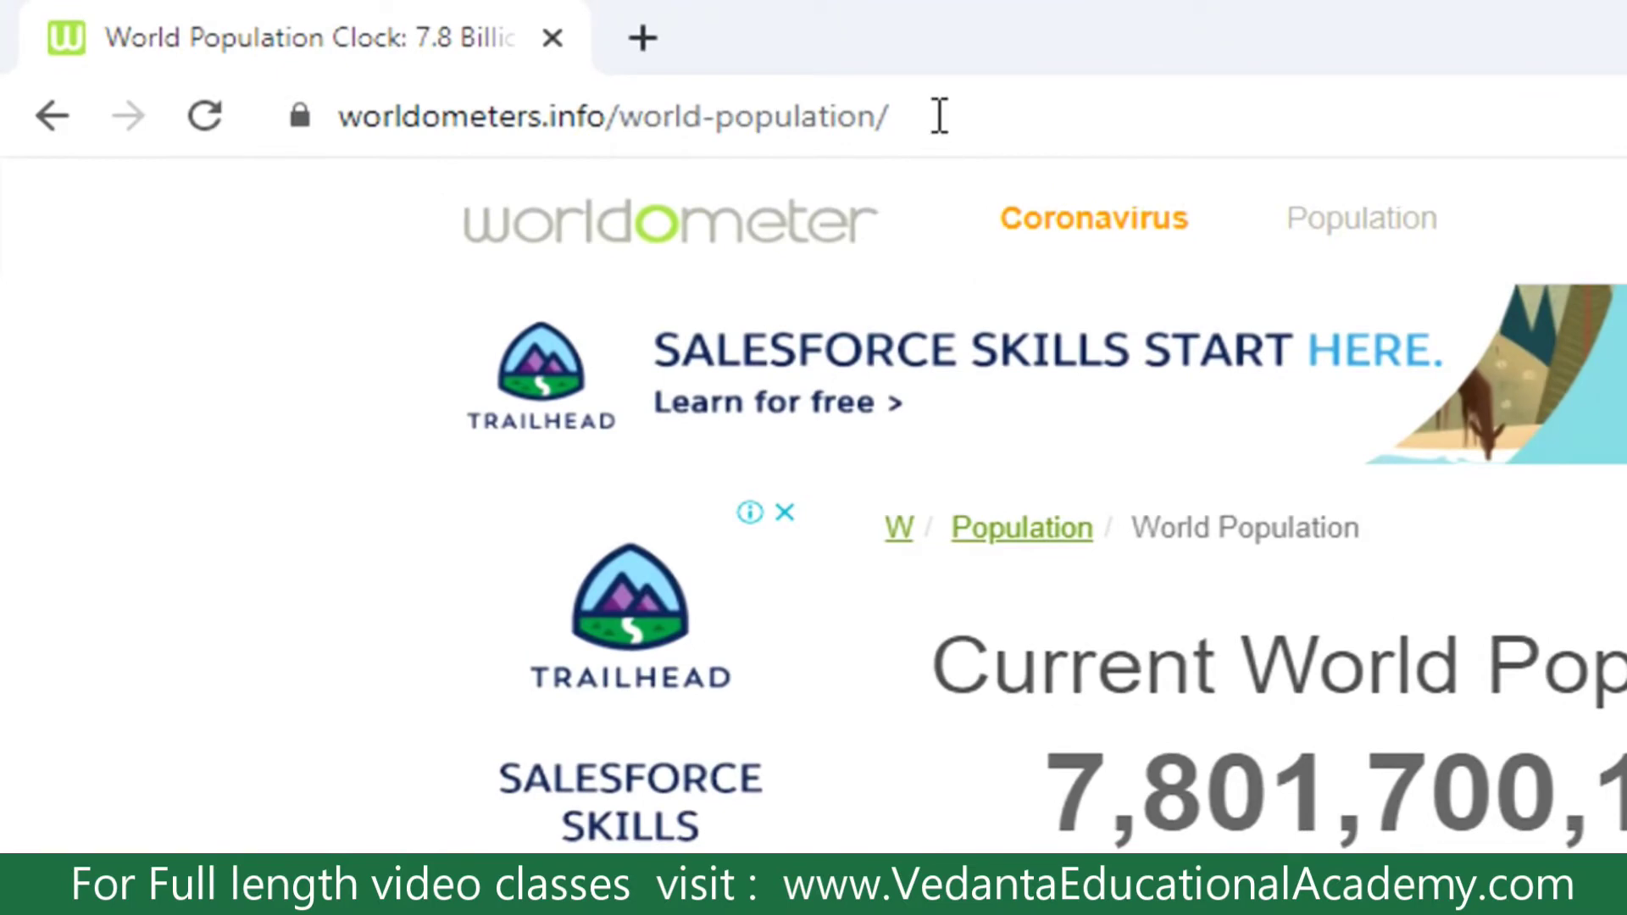
# Copy the worldometers page URL from Chrome's address bar and return to Excel.
pyautogui.click(939, 119)
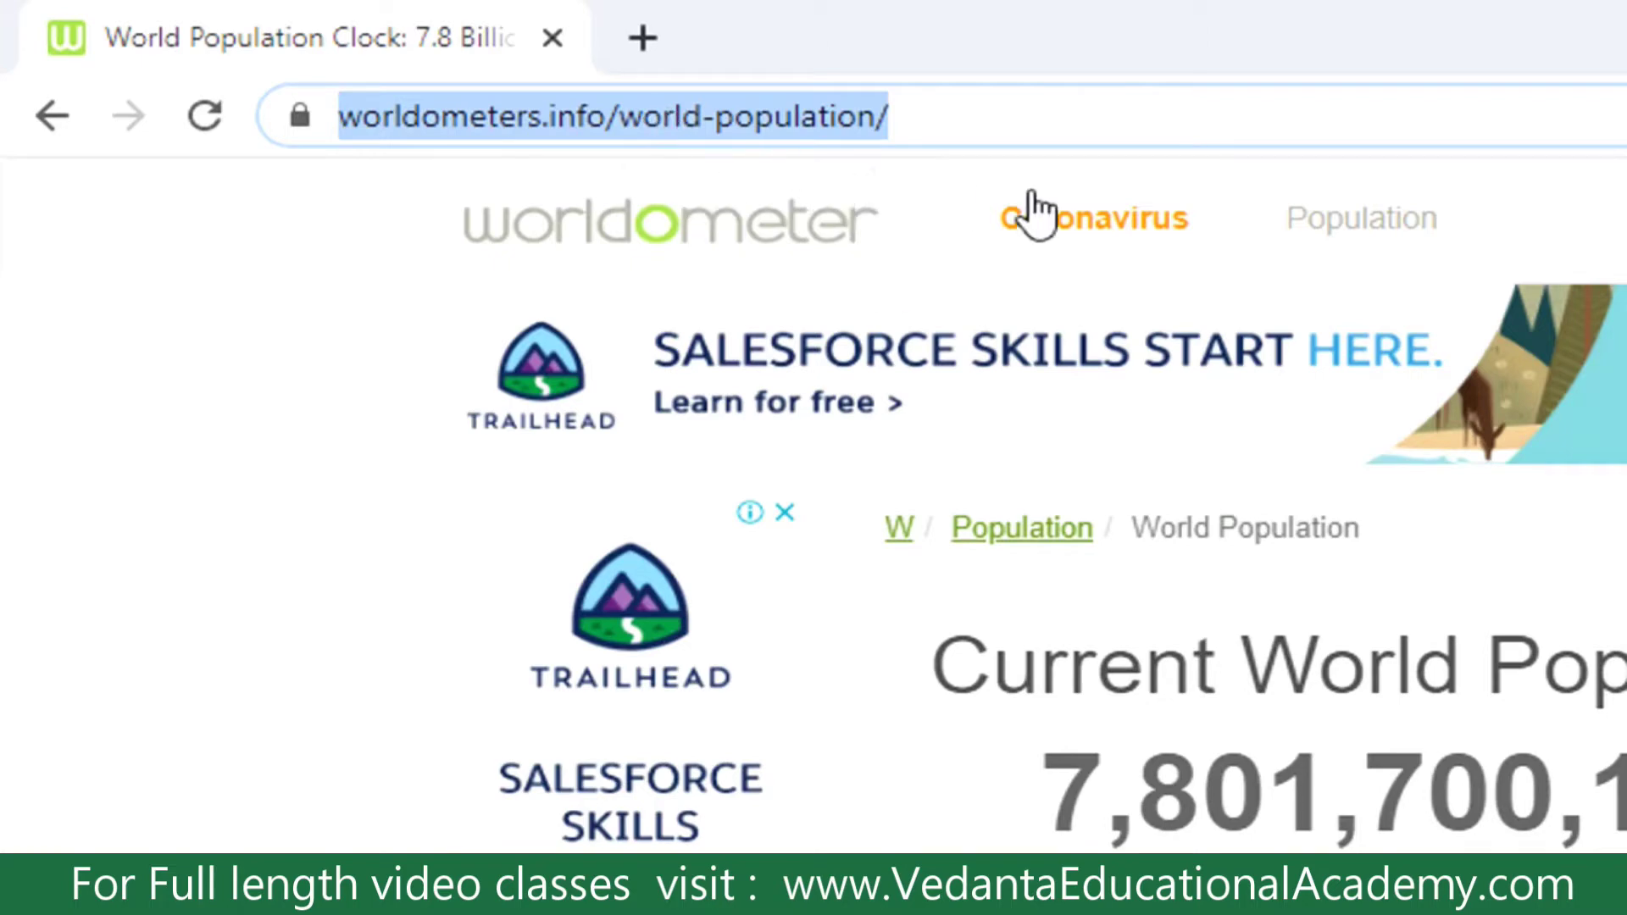
pyautogui.rightClick(783, 133)
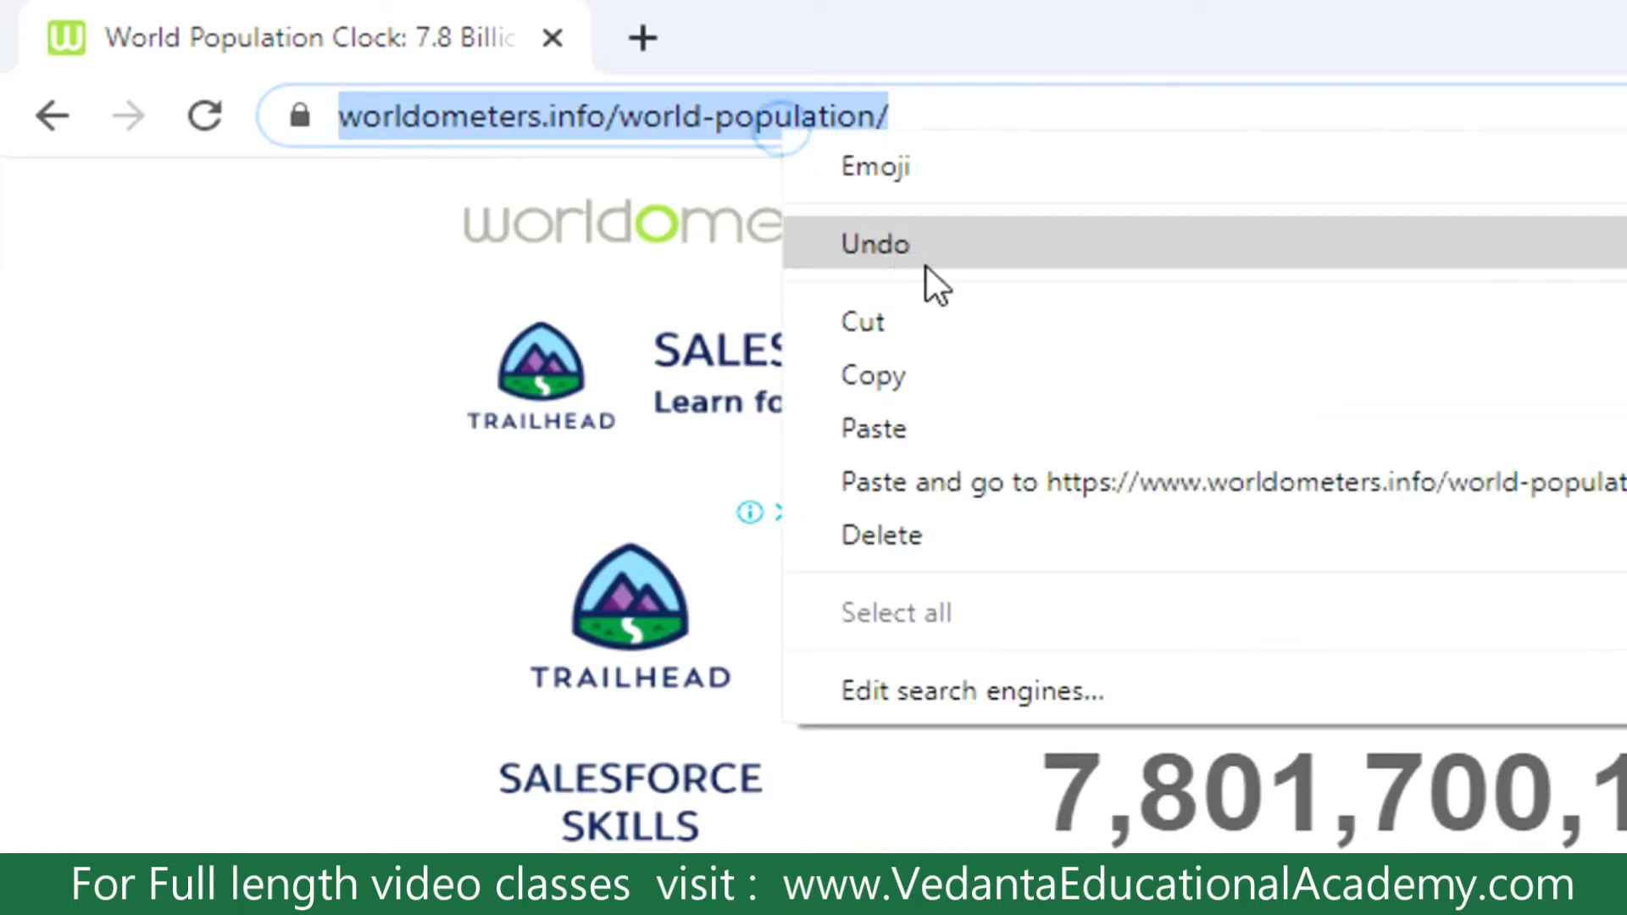
pyautogui.click(942, 365)
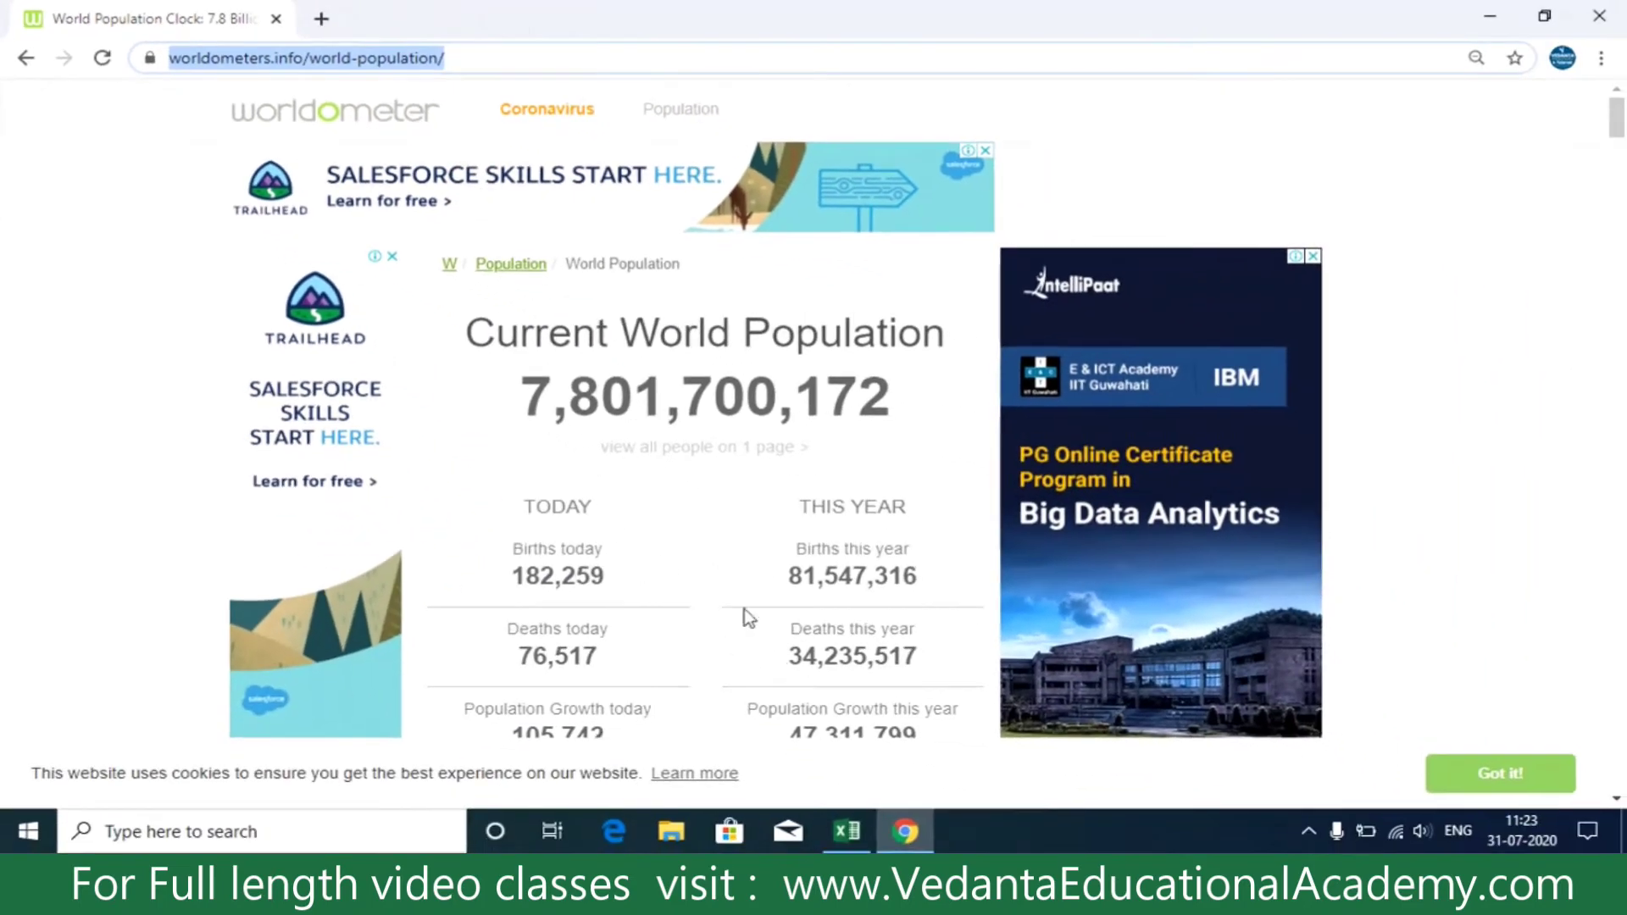
pyautogui.moveTo(905, 830)
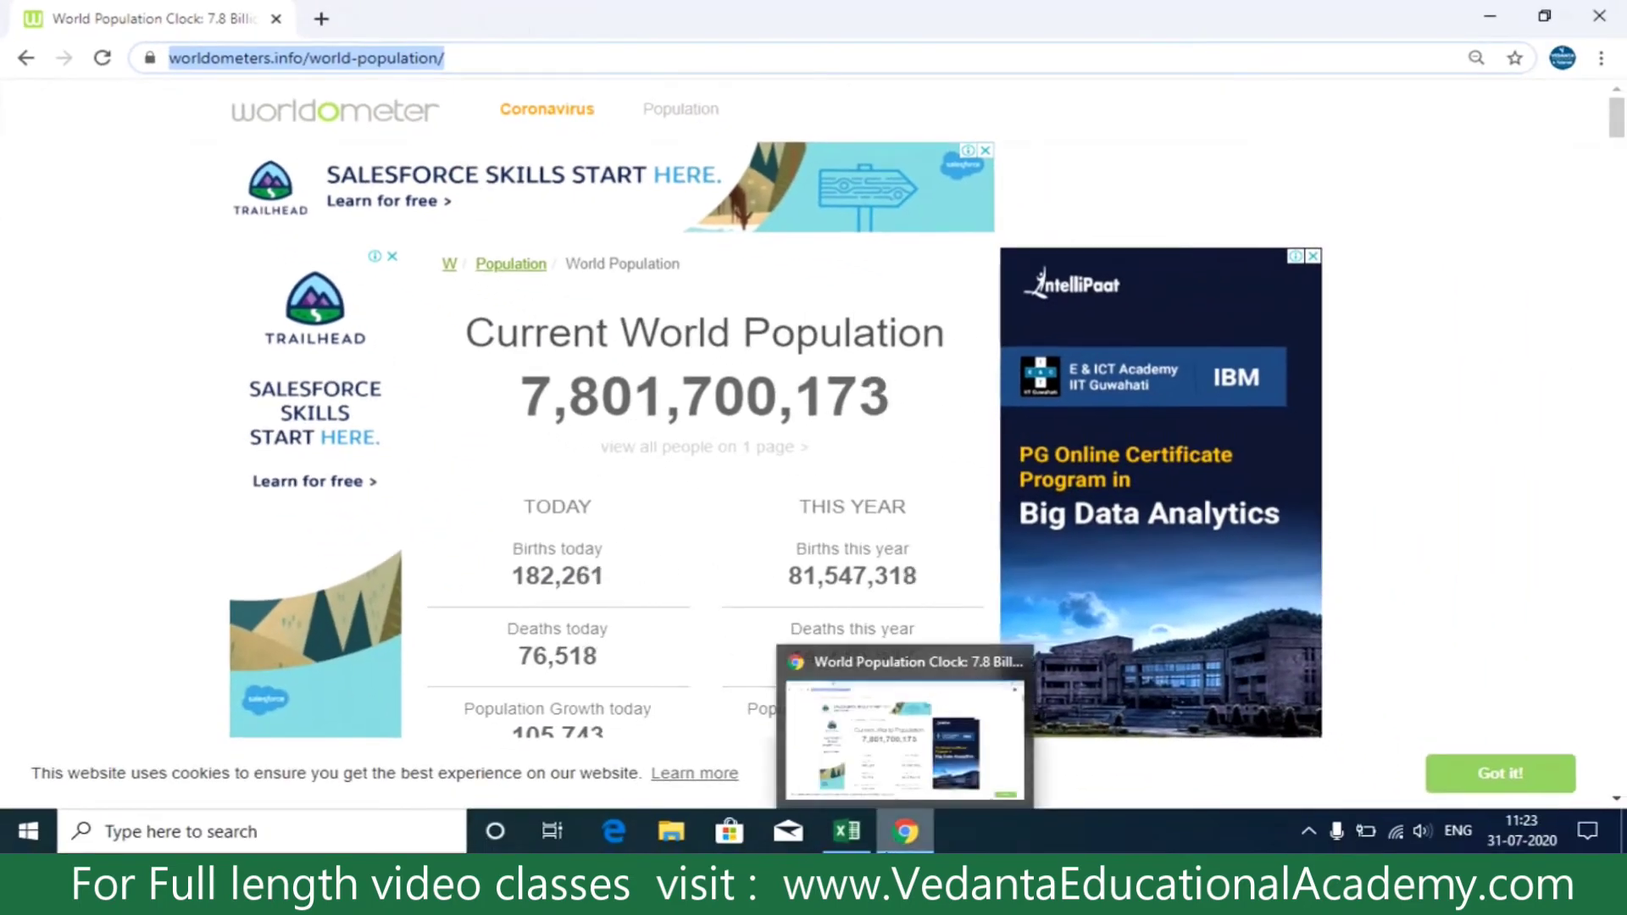
pyautogui.click(847, 830)
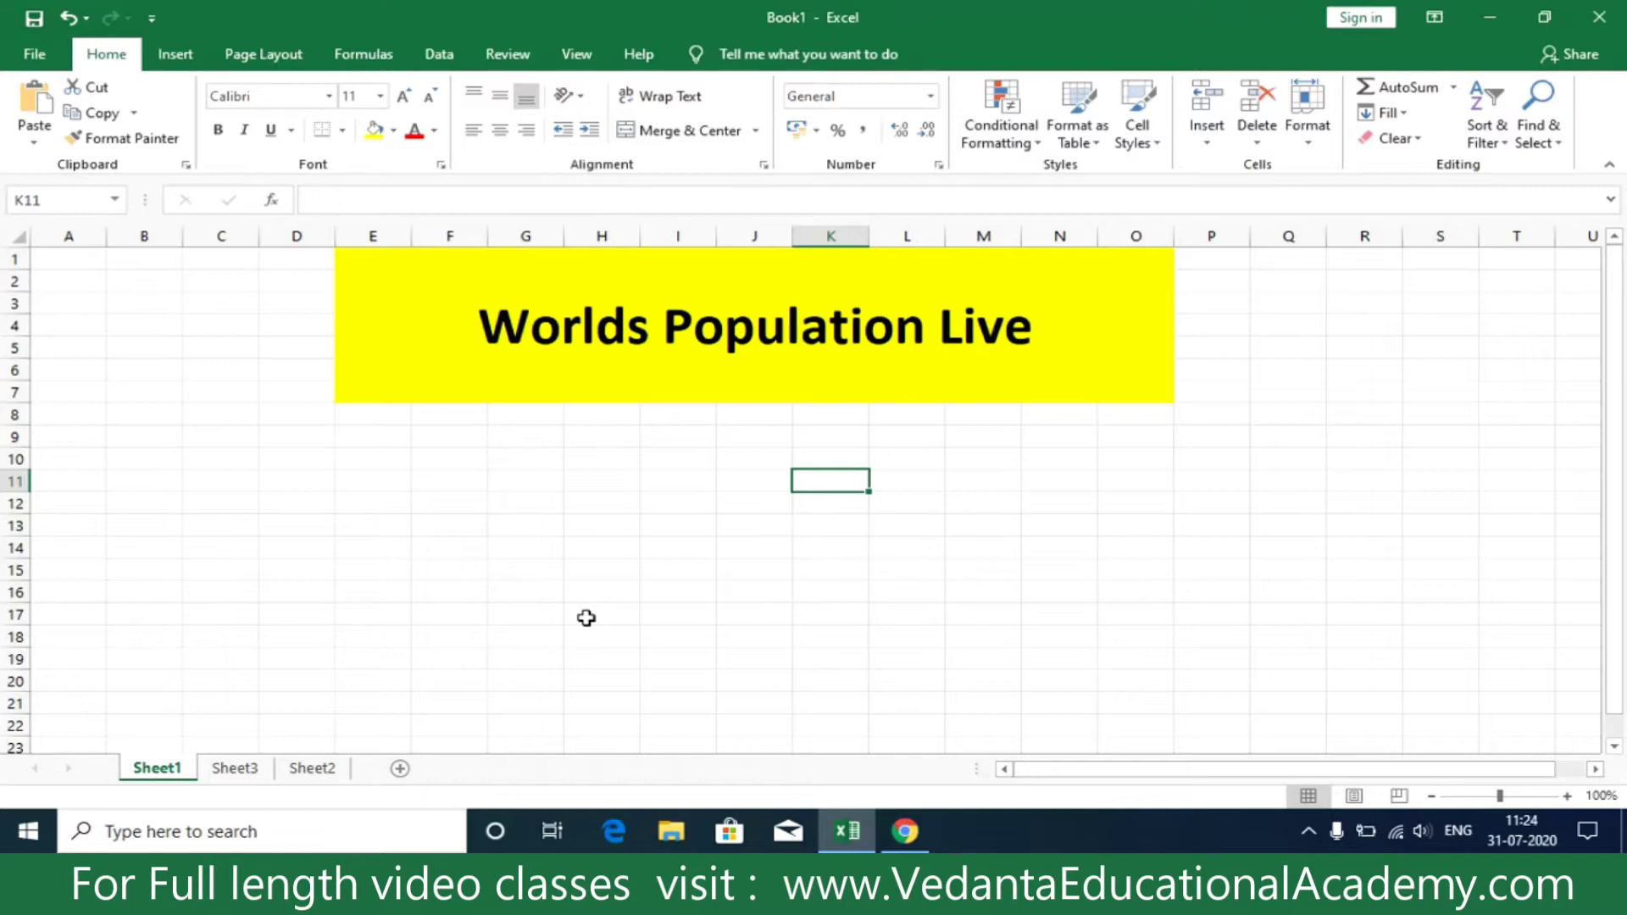
# Select cell E9 as the import destination and show the Data ribbon.
pyautogui.click(373, 436)
pyautogui.click(439, 53)
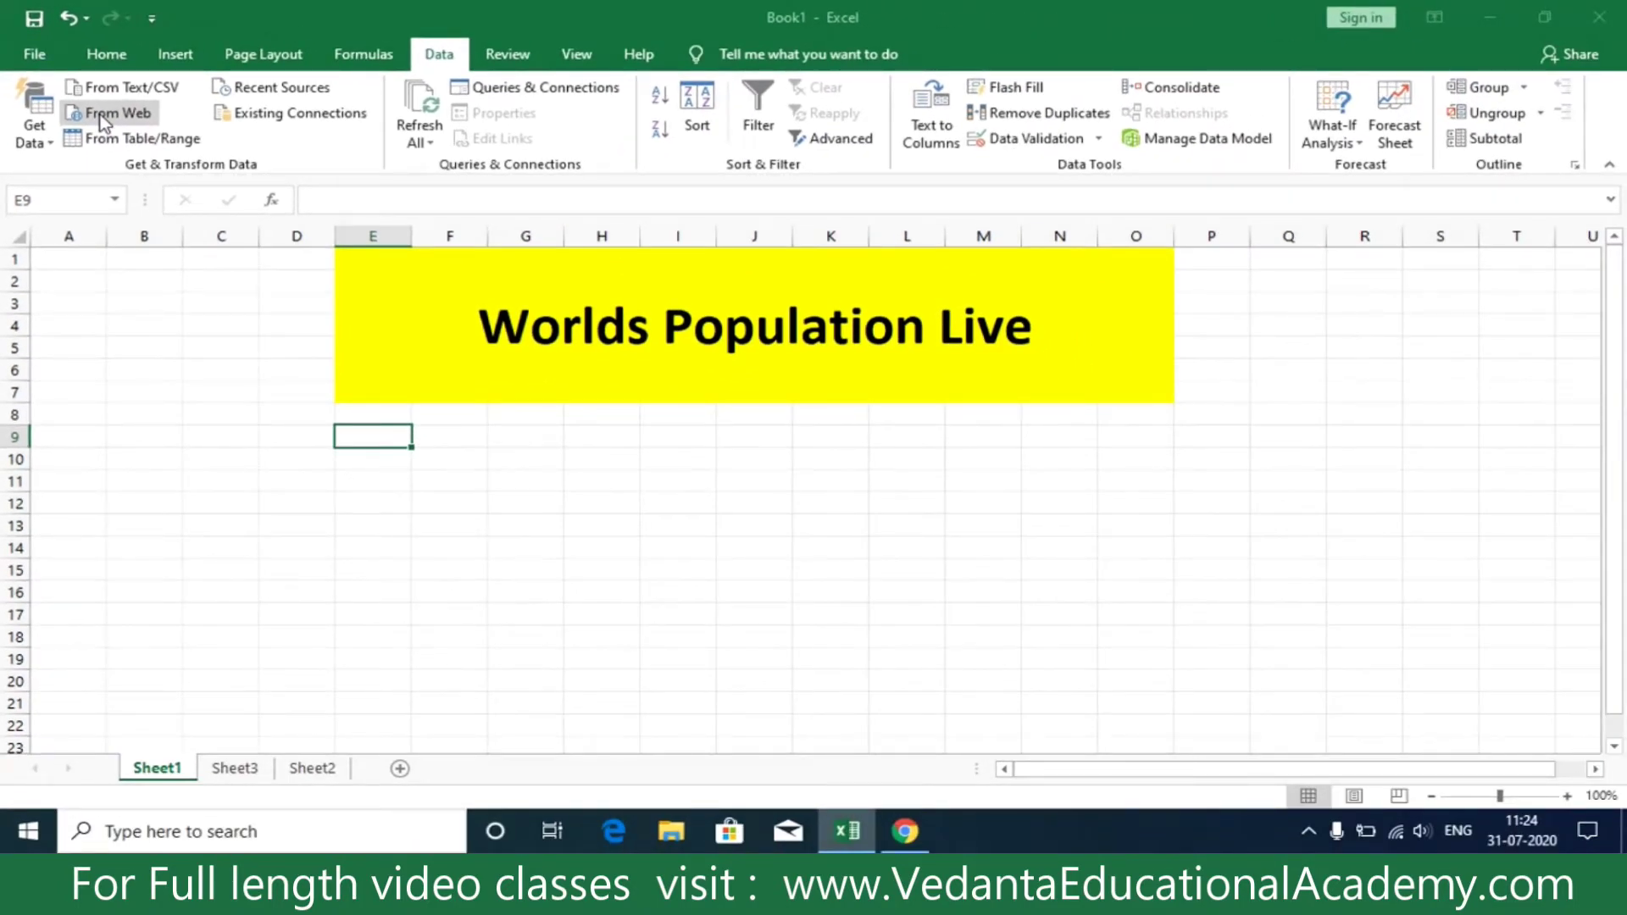
# Create a From Web connection using the pasted worldometers population page address.
pyautogui.click(103, 122)
pyautogui.click(484, 415)
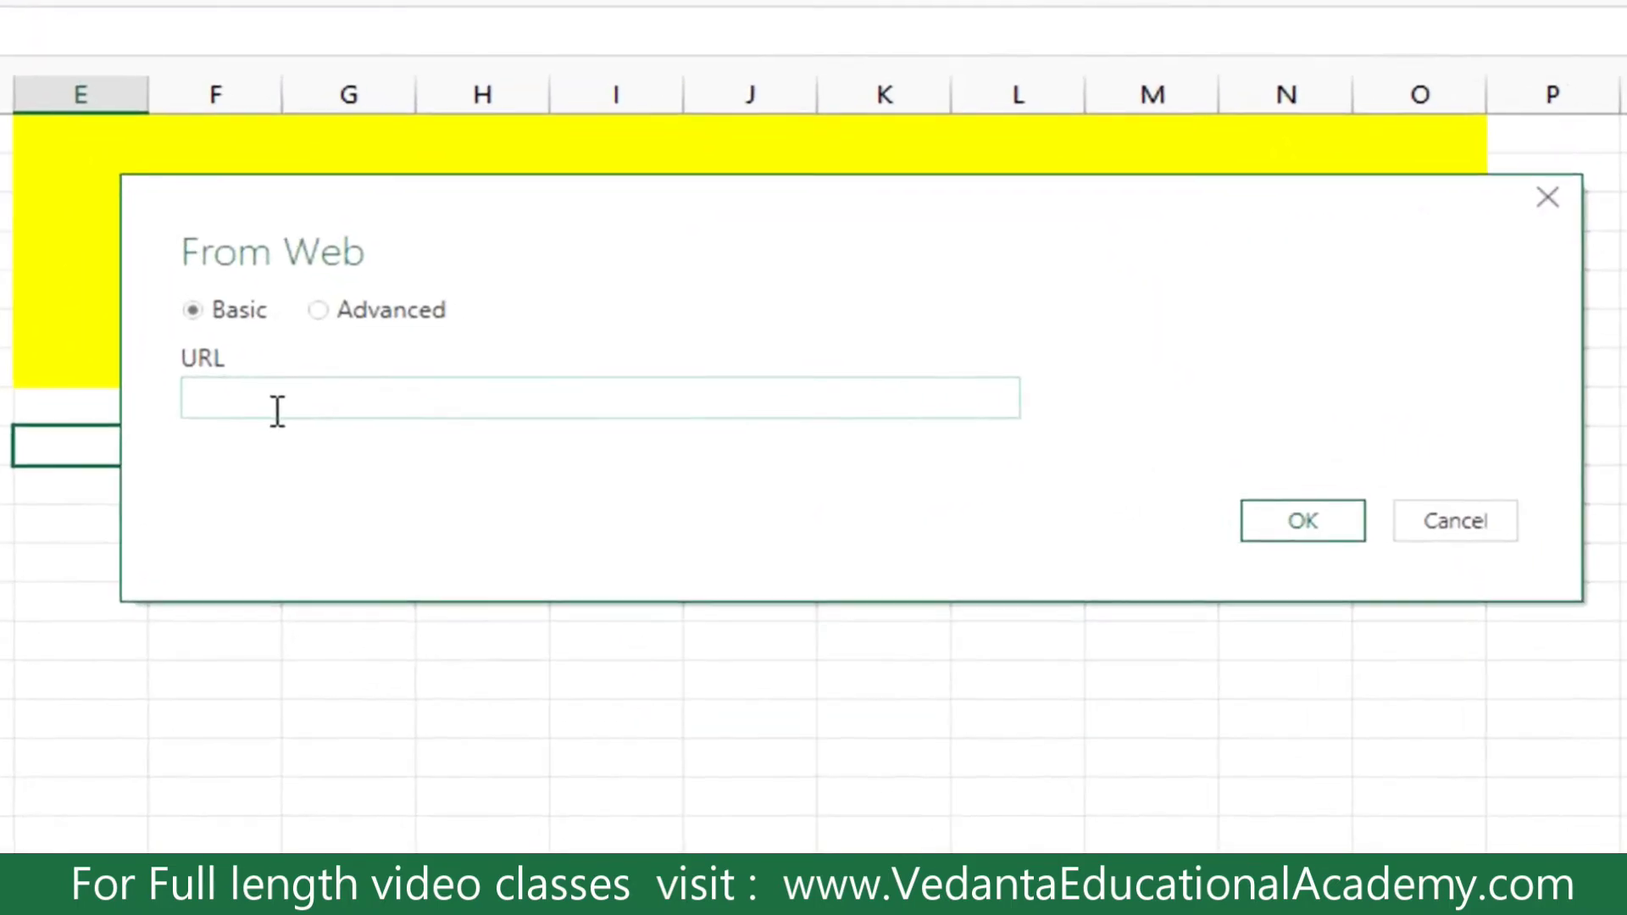
pyautogui.hotkey('ctrl', 'v')
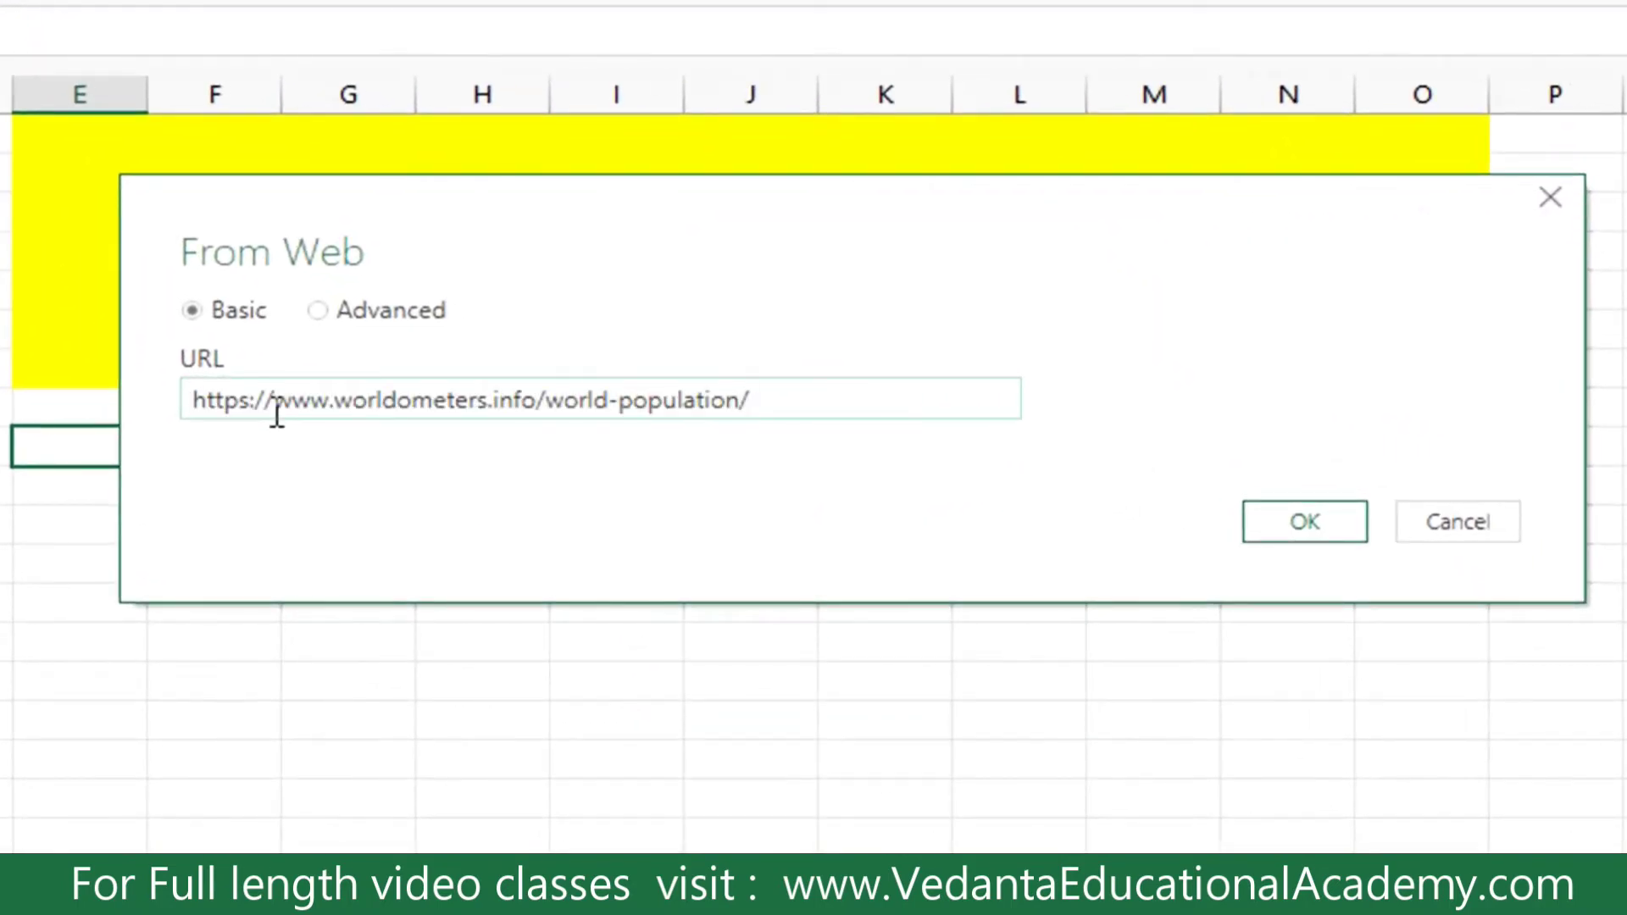
pyautogui.click(1327, 540)
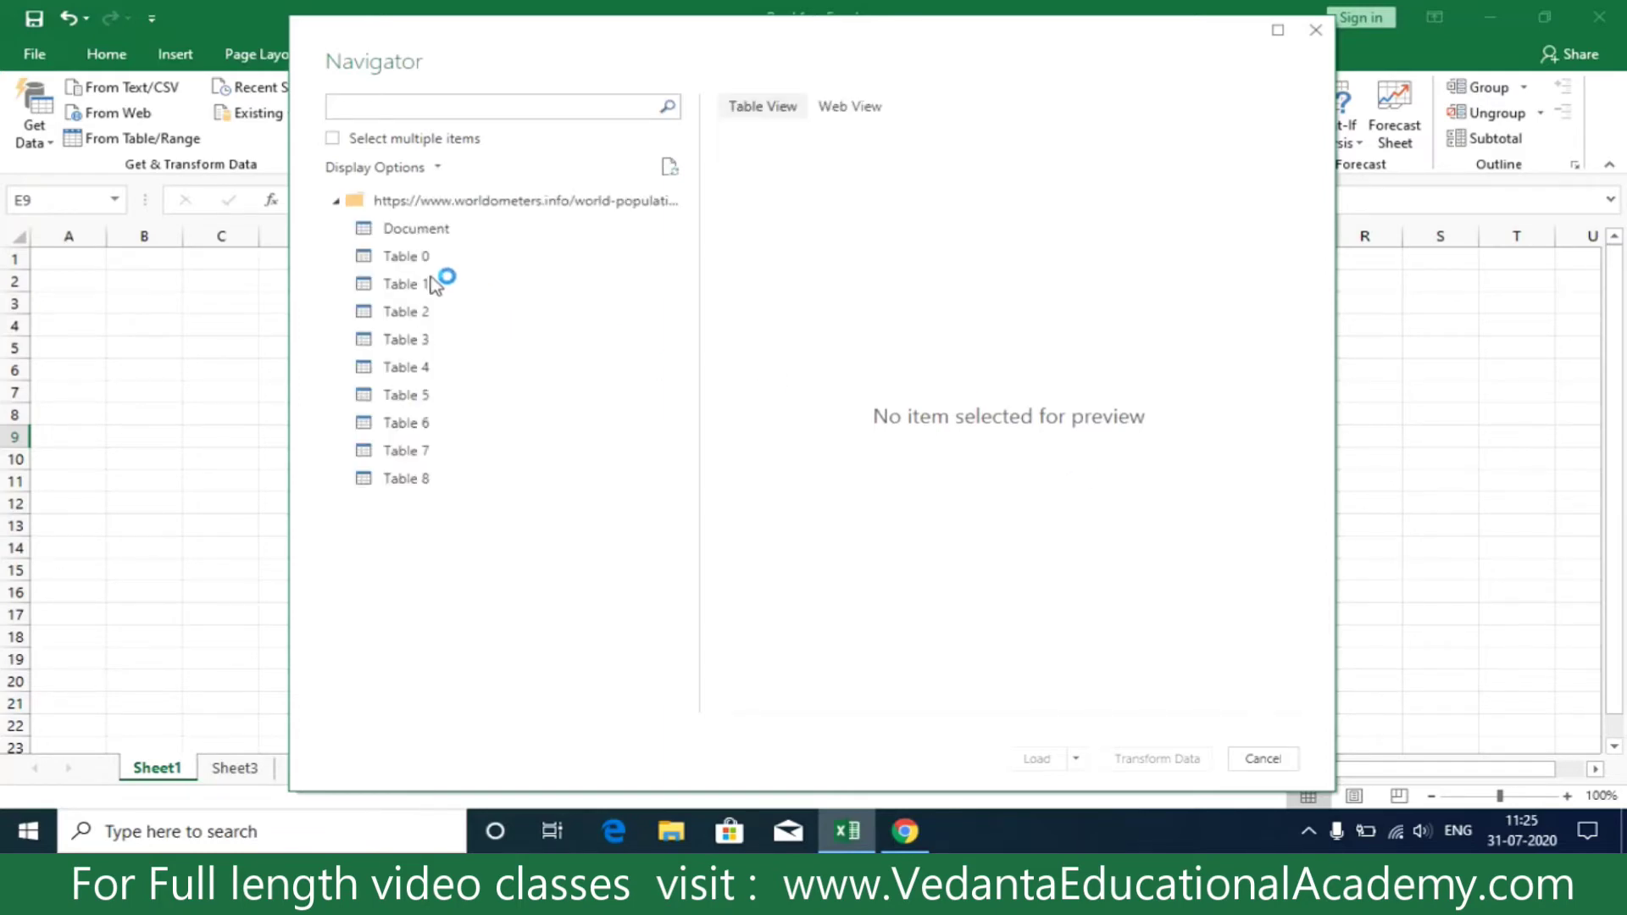
# Preview the Document and Table 0 entries, comparing them with the worldometers page.
pyautogui.click(424, 231)
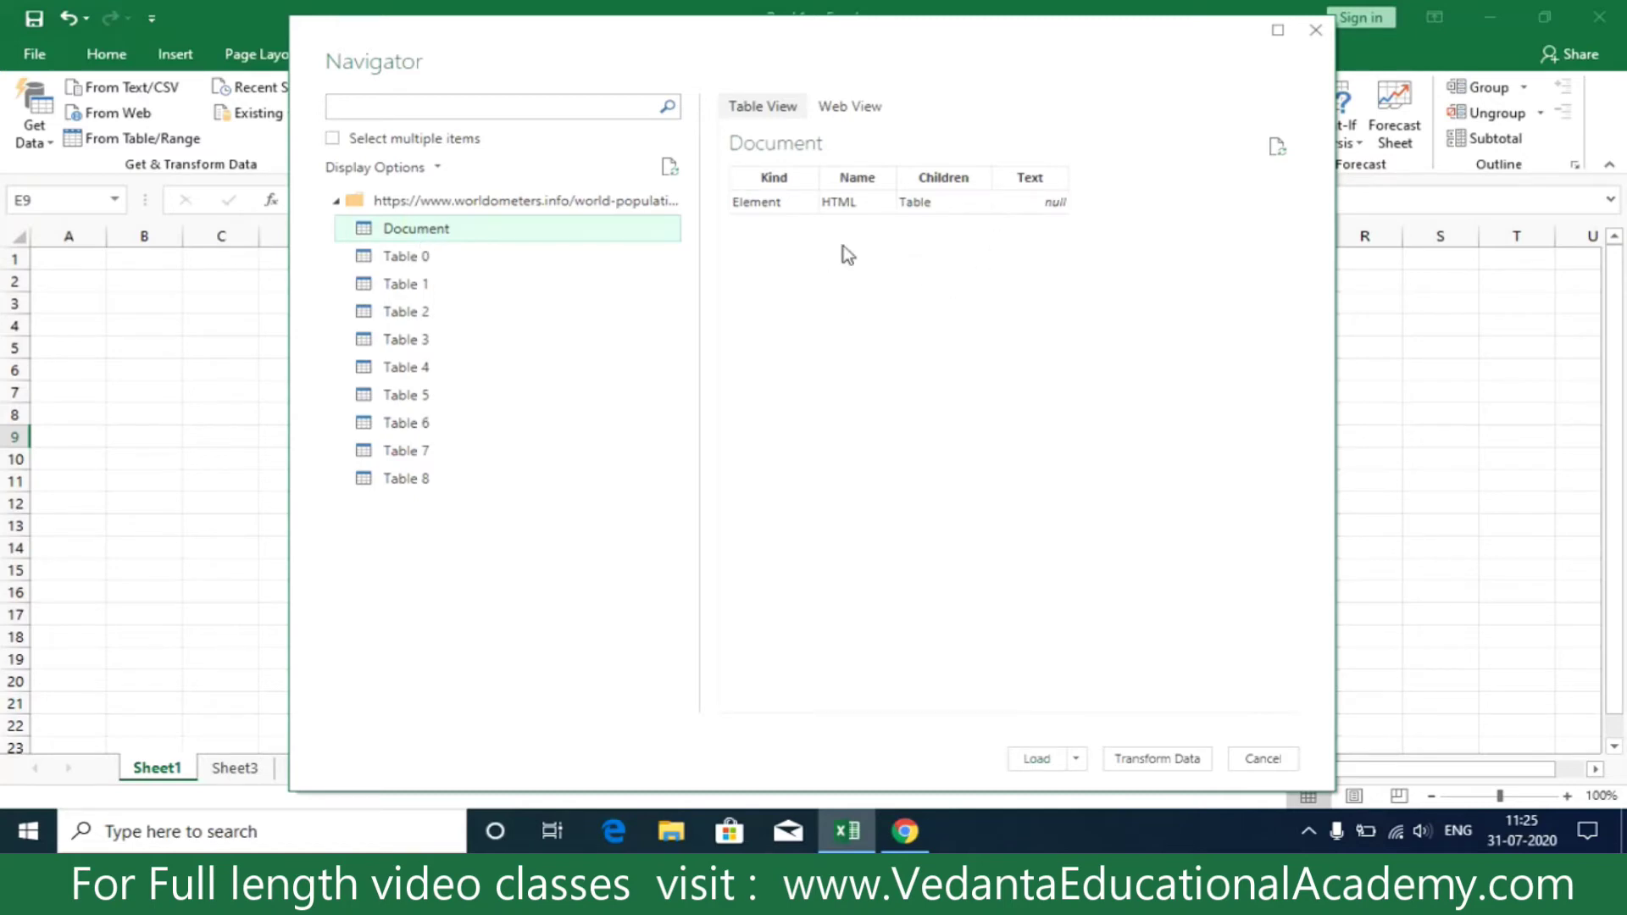
pyautogui.click(423, 261)
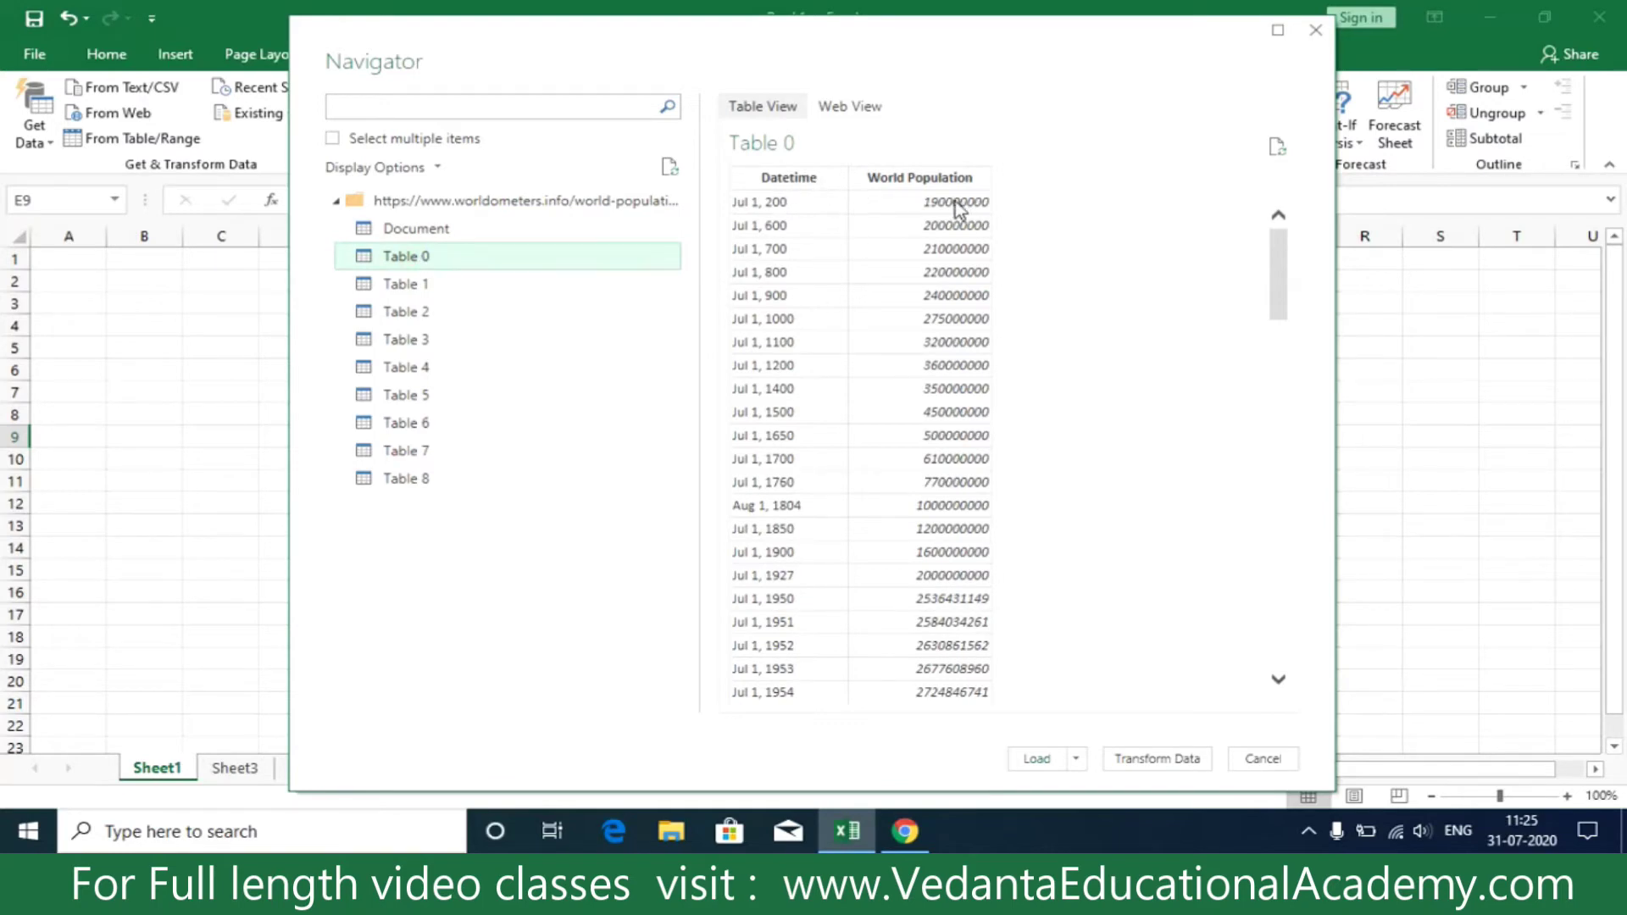
pyautogui.hotkey('alt', 'Tab')
pyautogui.scroll(-8, 589, 462)
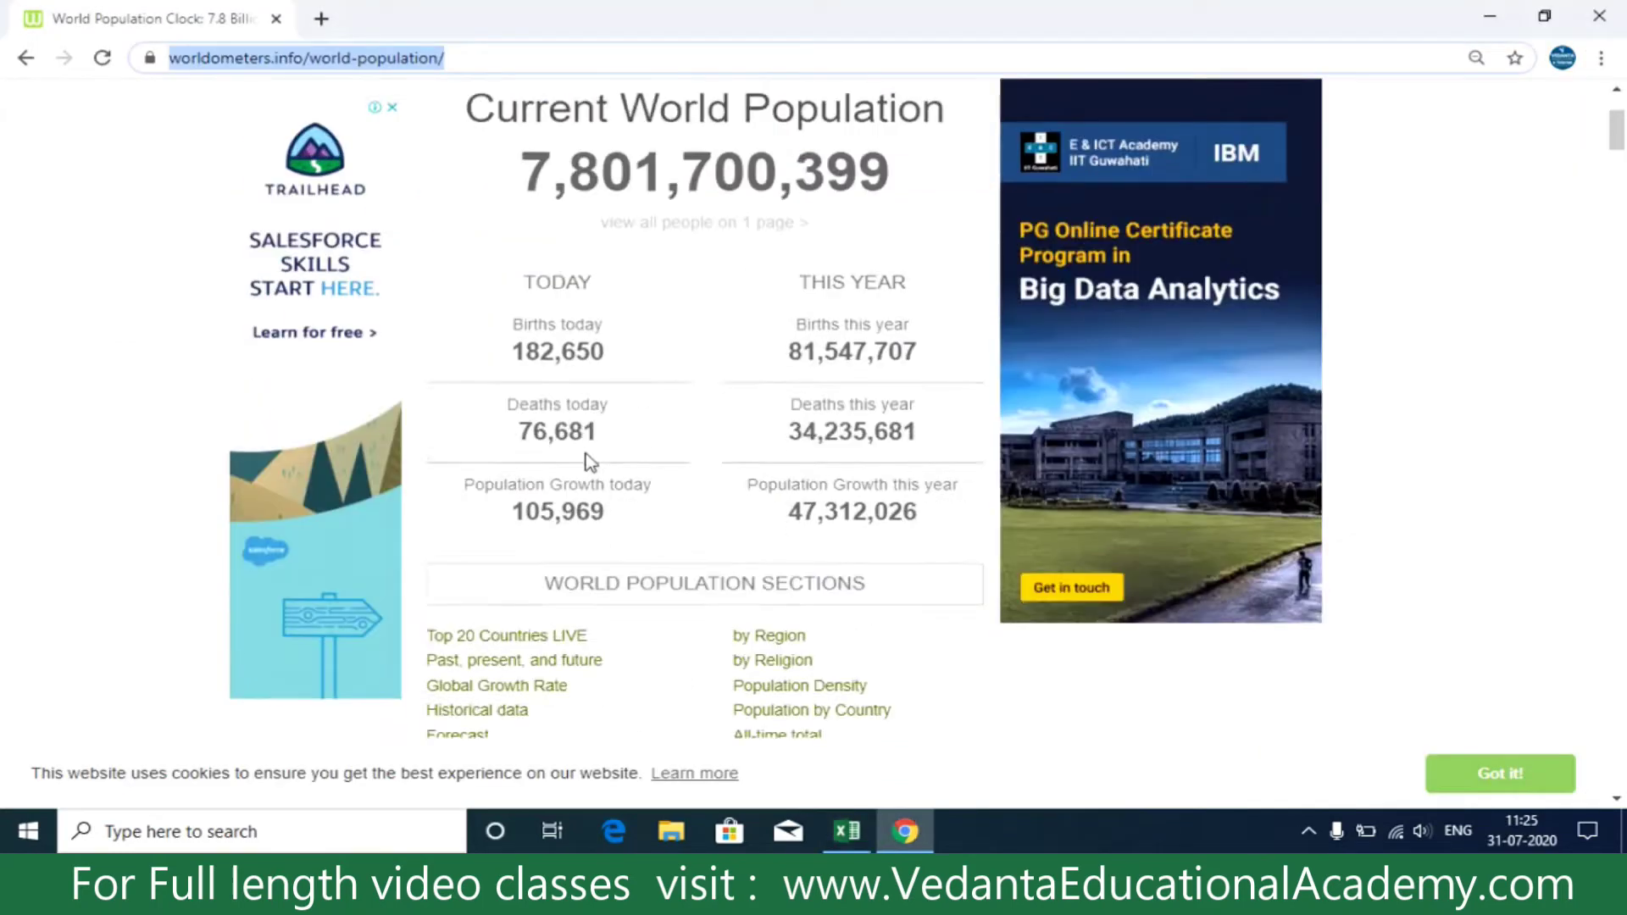
pyautogui.scroll(-20, 589, 462)
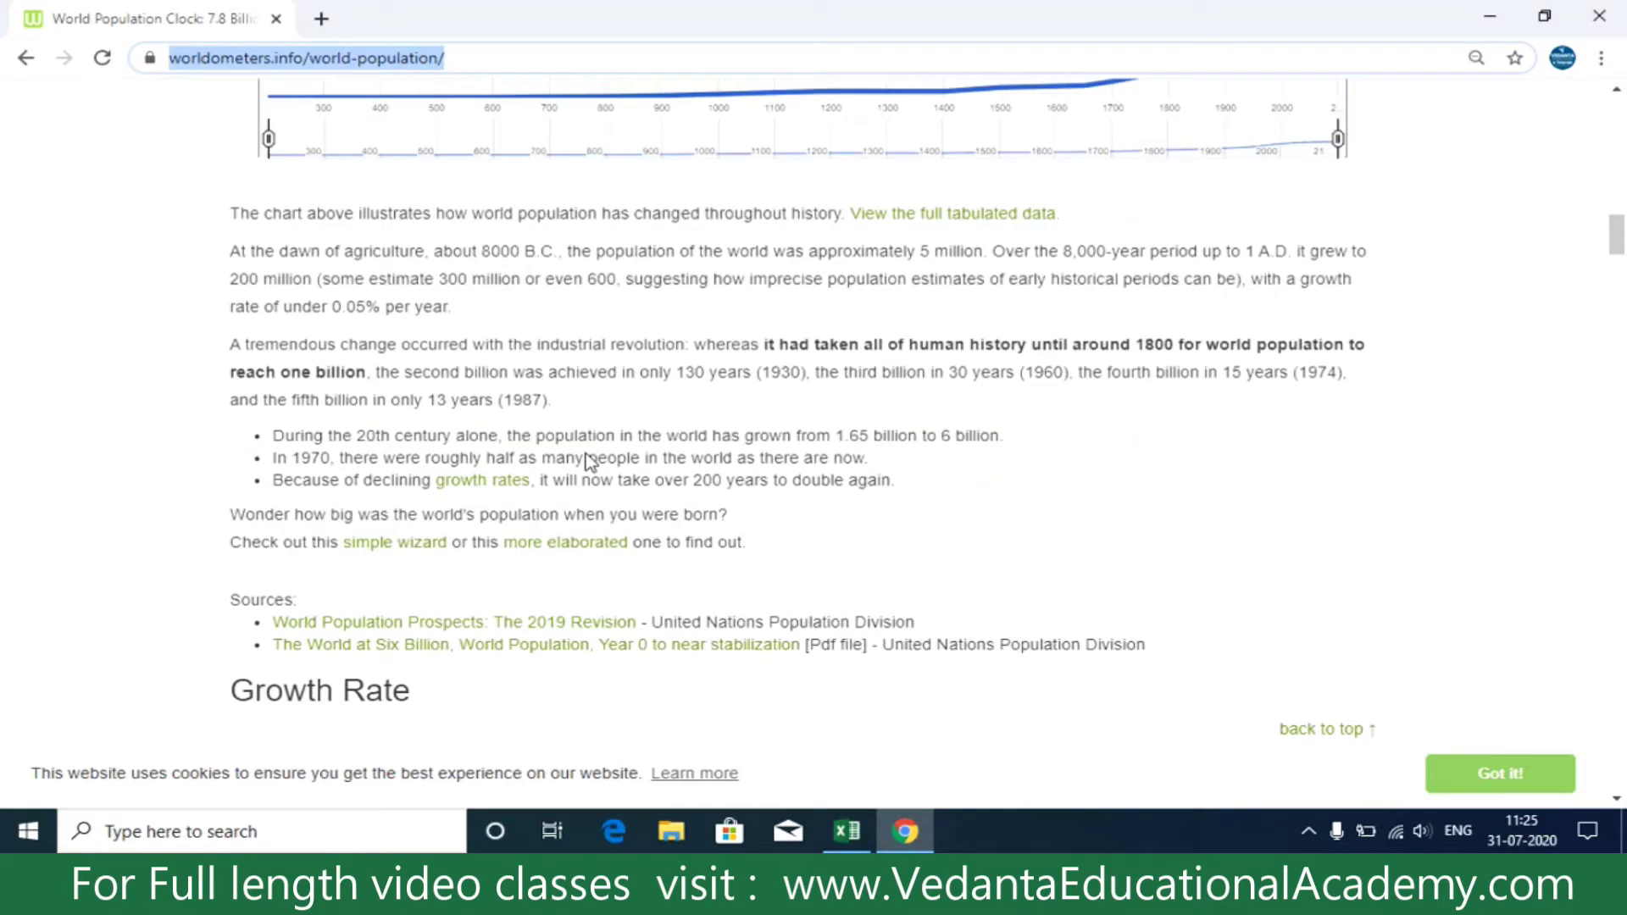
pyautogui.scroll(-8, 591, 461)
pyautogui.scroll(-4, 590, 462)
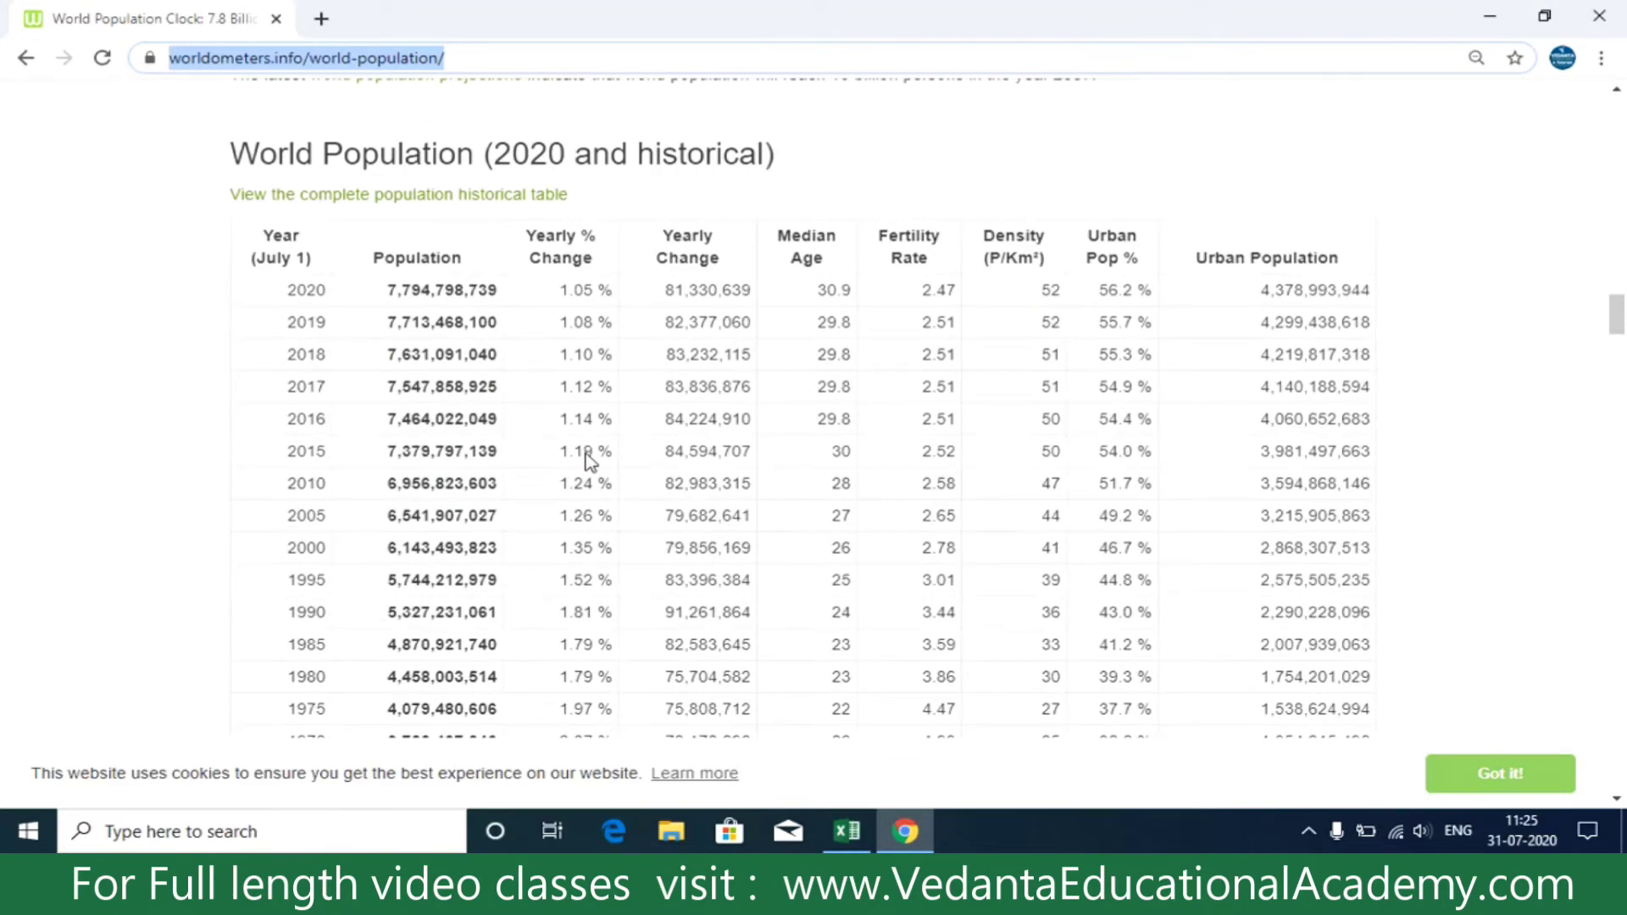
pyautogui.hotkey('alt', 'Tab')
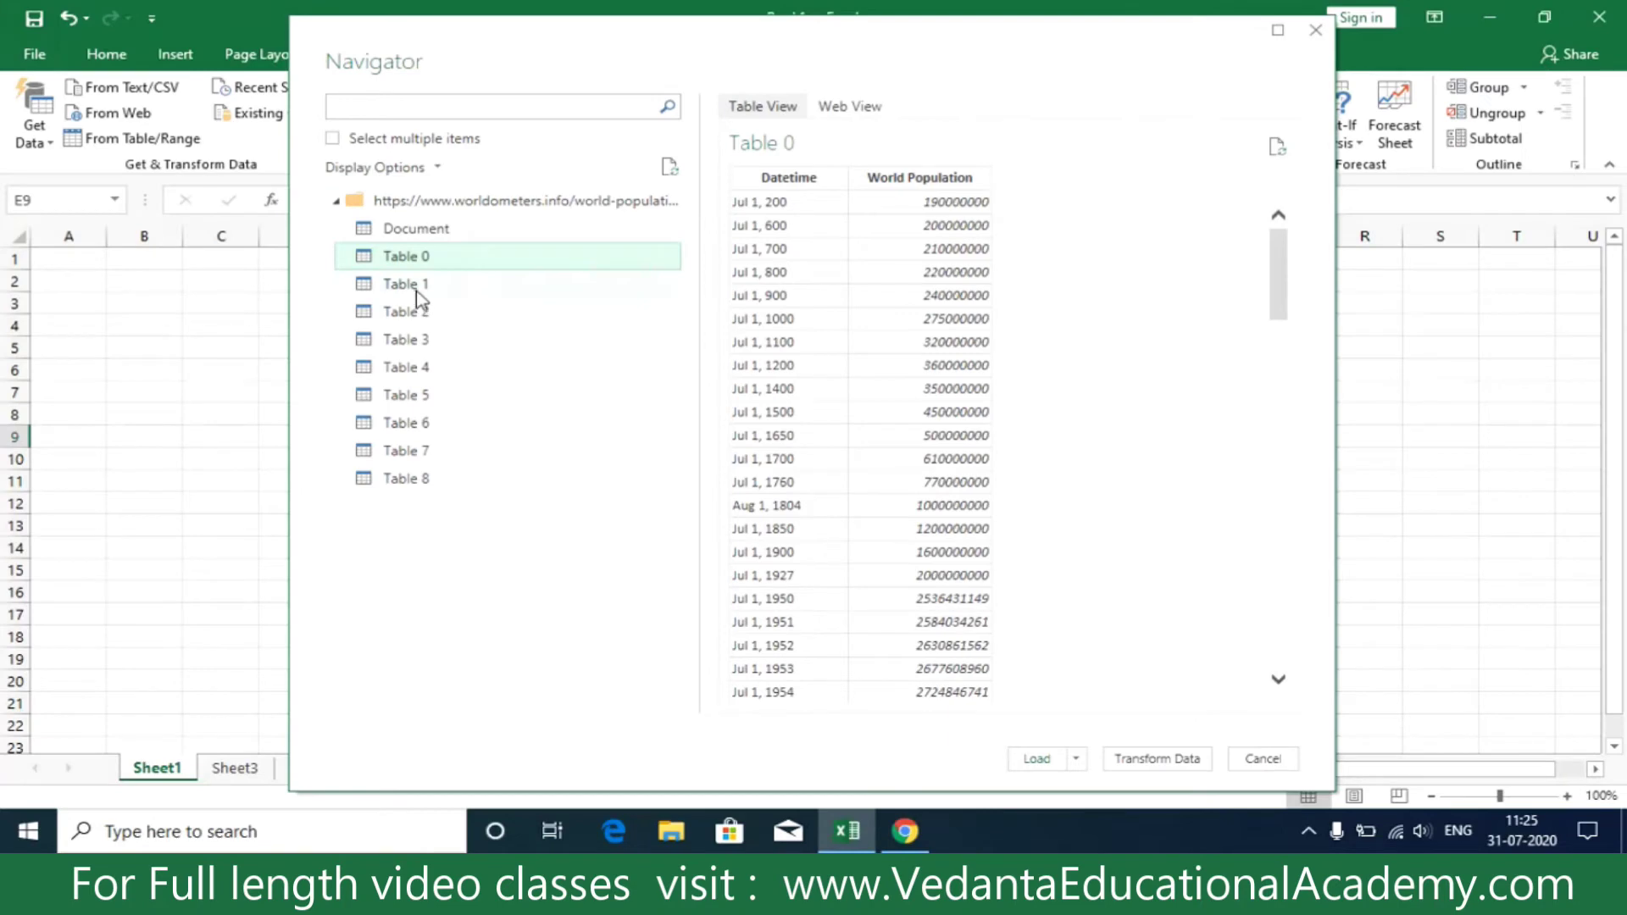
# Preview Tables 1, 2, 3 and 4 in the Navigator.
pyautogui.click(416, 288)
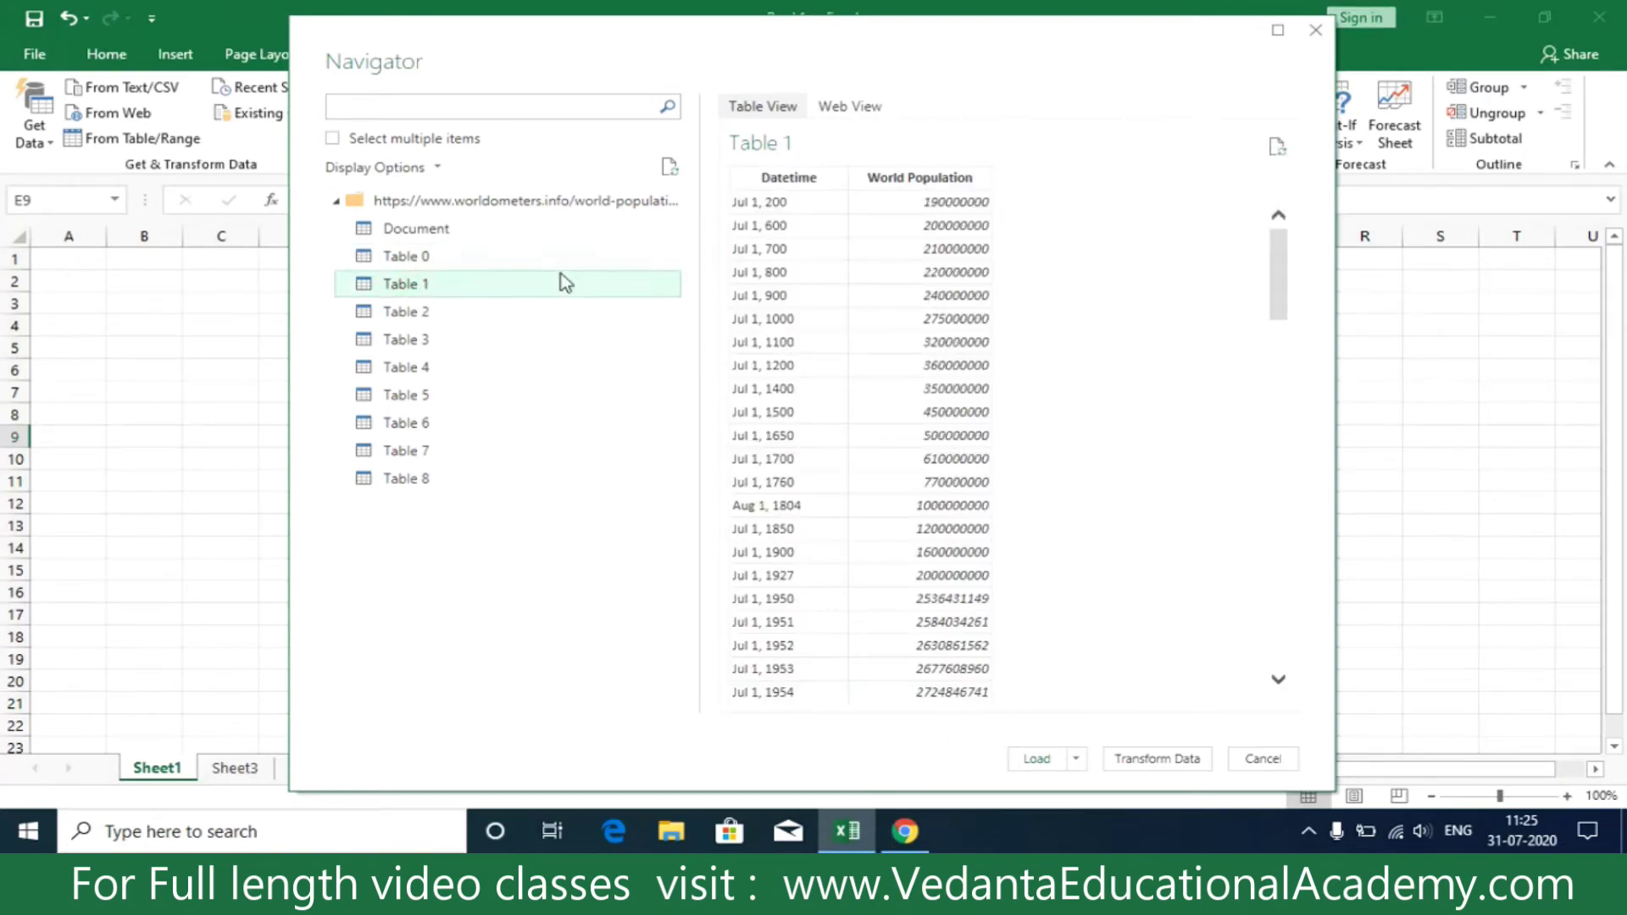
pyautogui.click(435, 315)
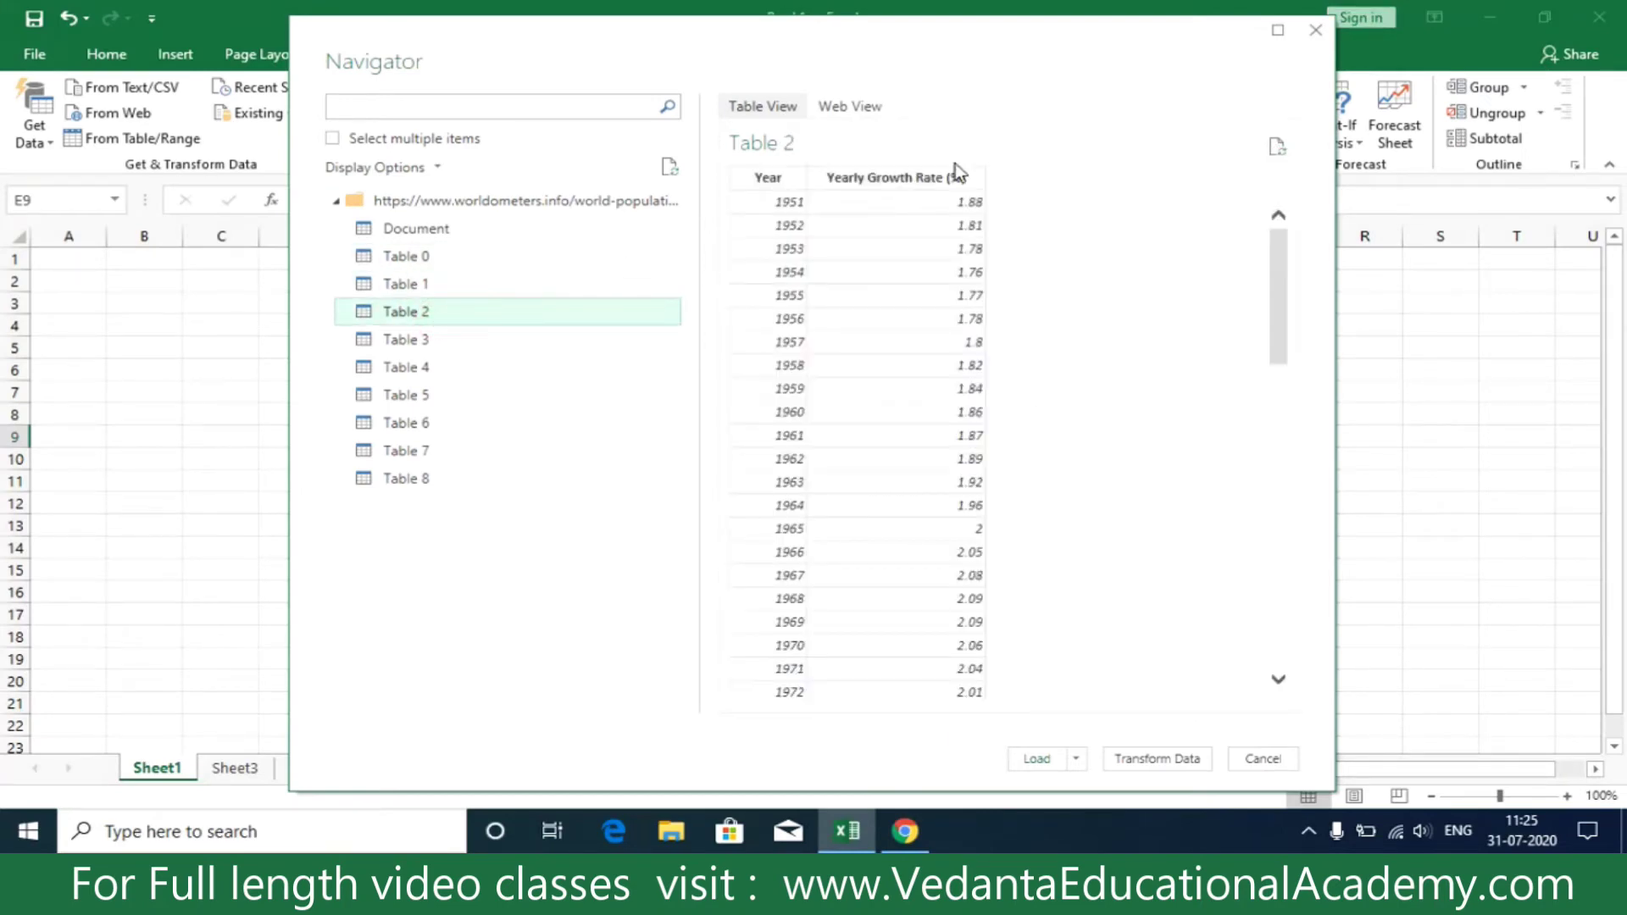
pyautogui.click(475, 343)
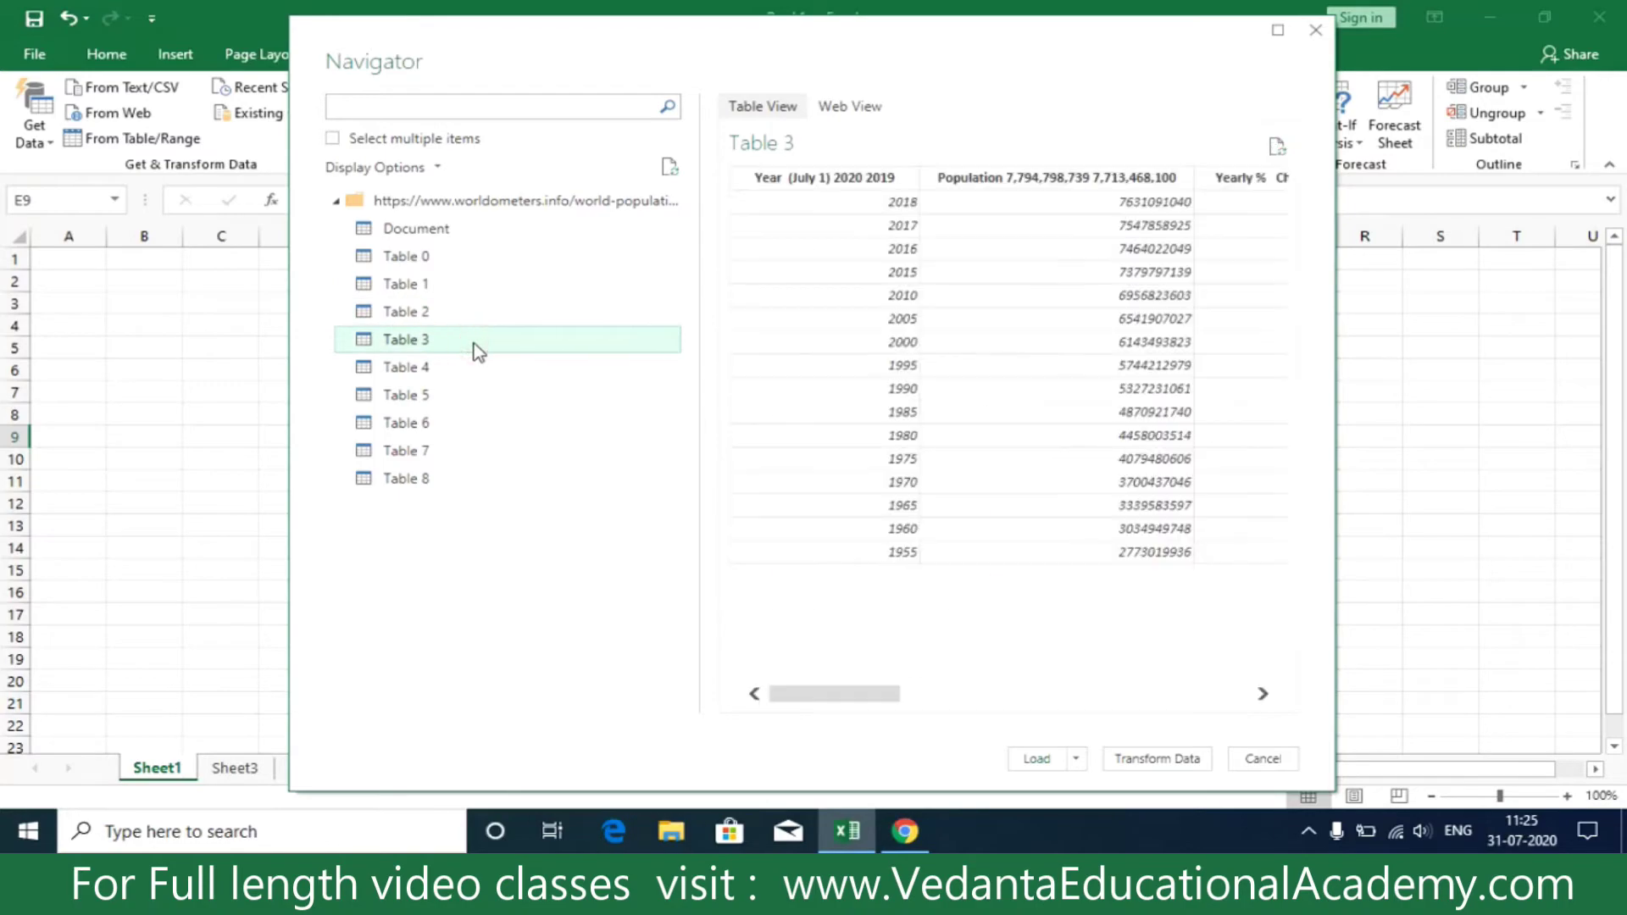
pyautogui.click(442, 367)
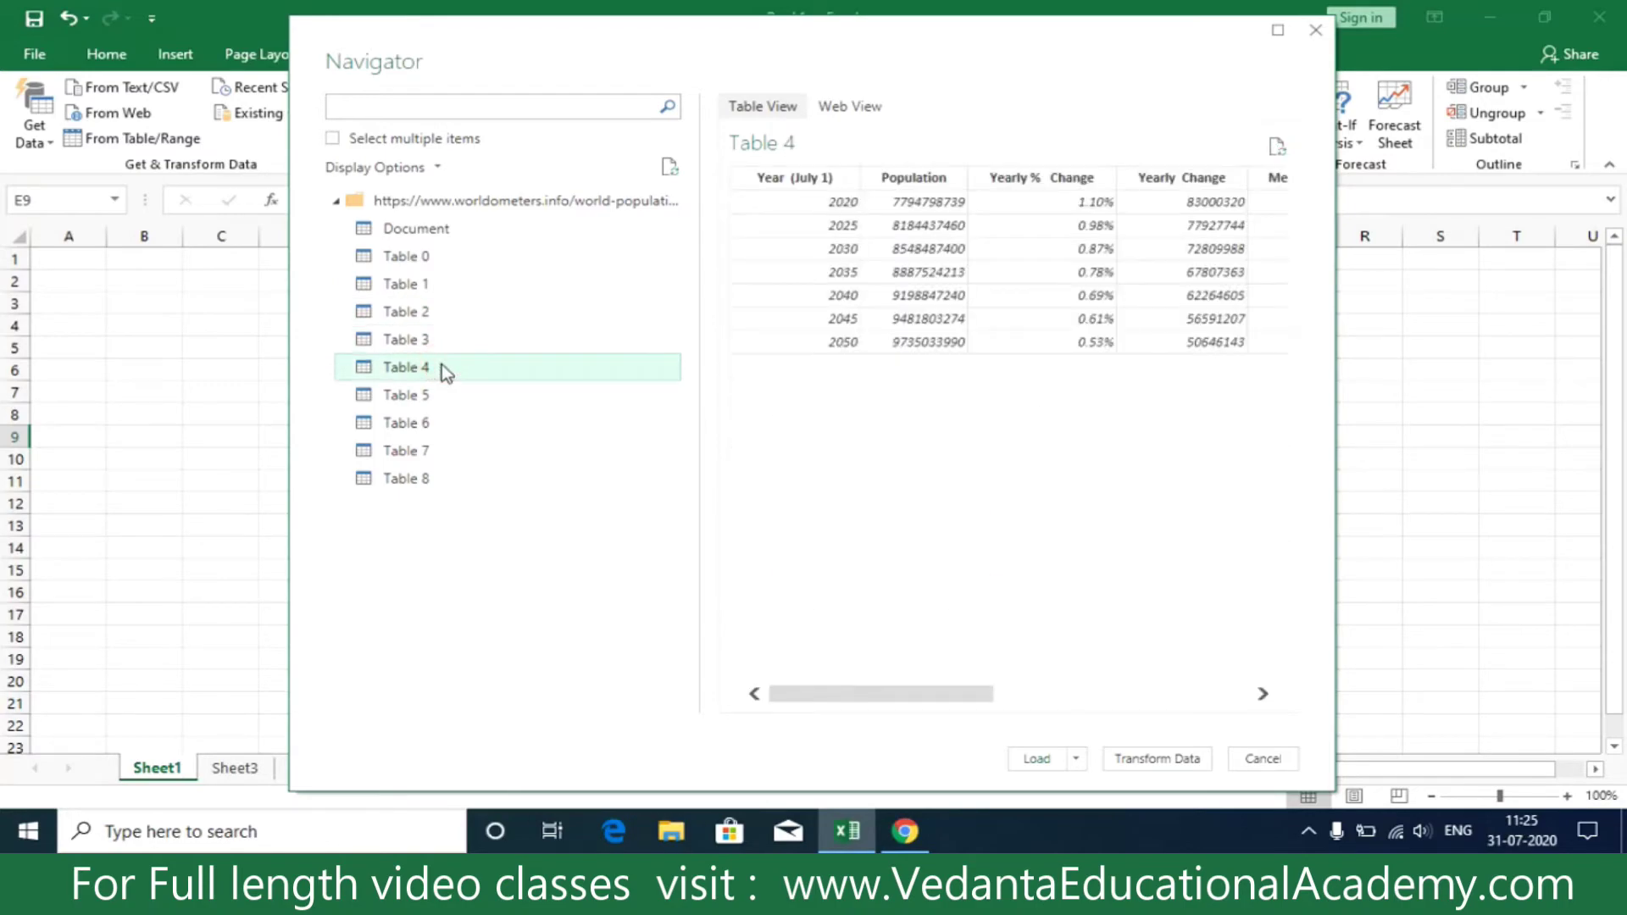
# Check the previewed tables against the live worldometers page in Chrome.
pyautogui.hotkey('alt', 'Tab')
pyautogui.scroll(-3, 471, 364)
pyautogui.scroll(4, 473, 339)
pyautogui.scroll(15, 472, 326)
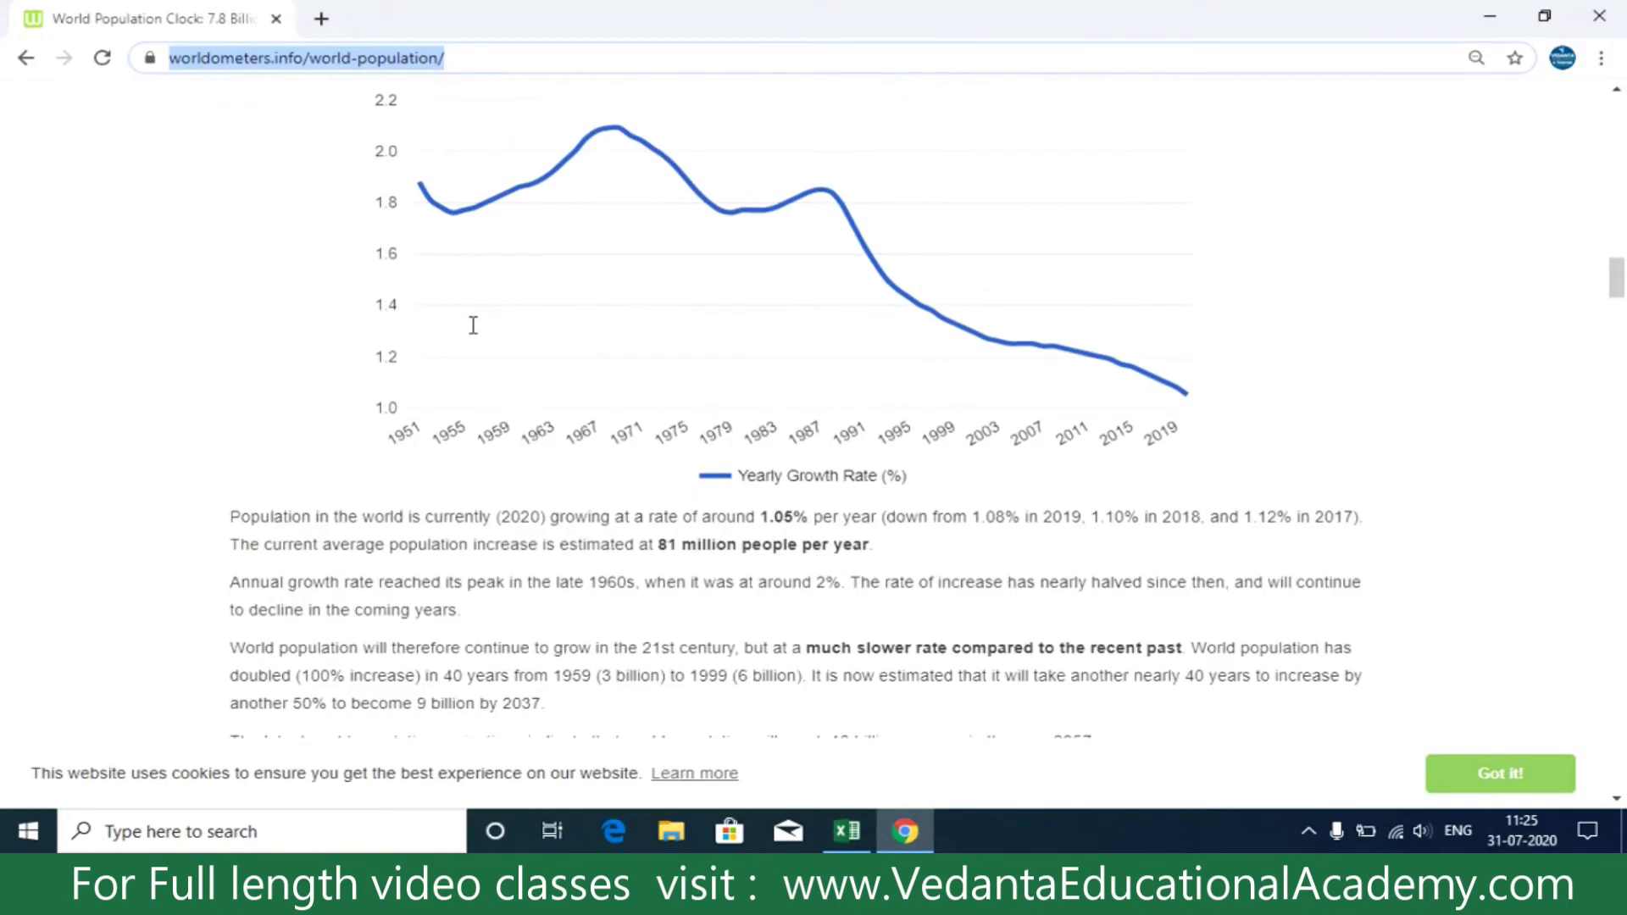
pyautogui.scroll(15, 472, 326)
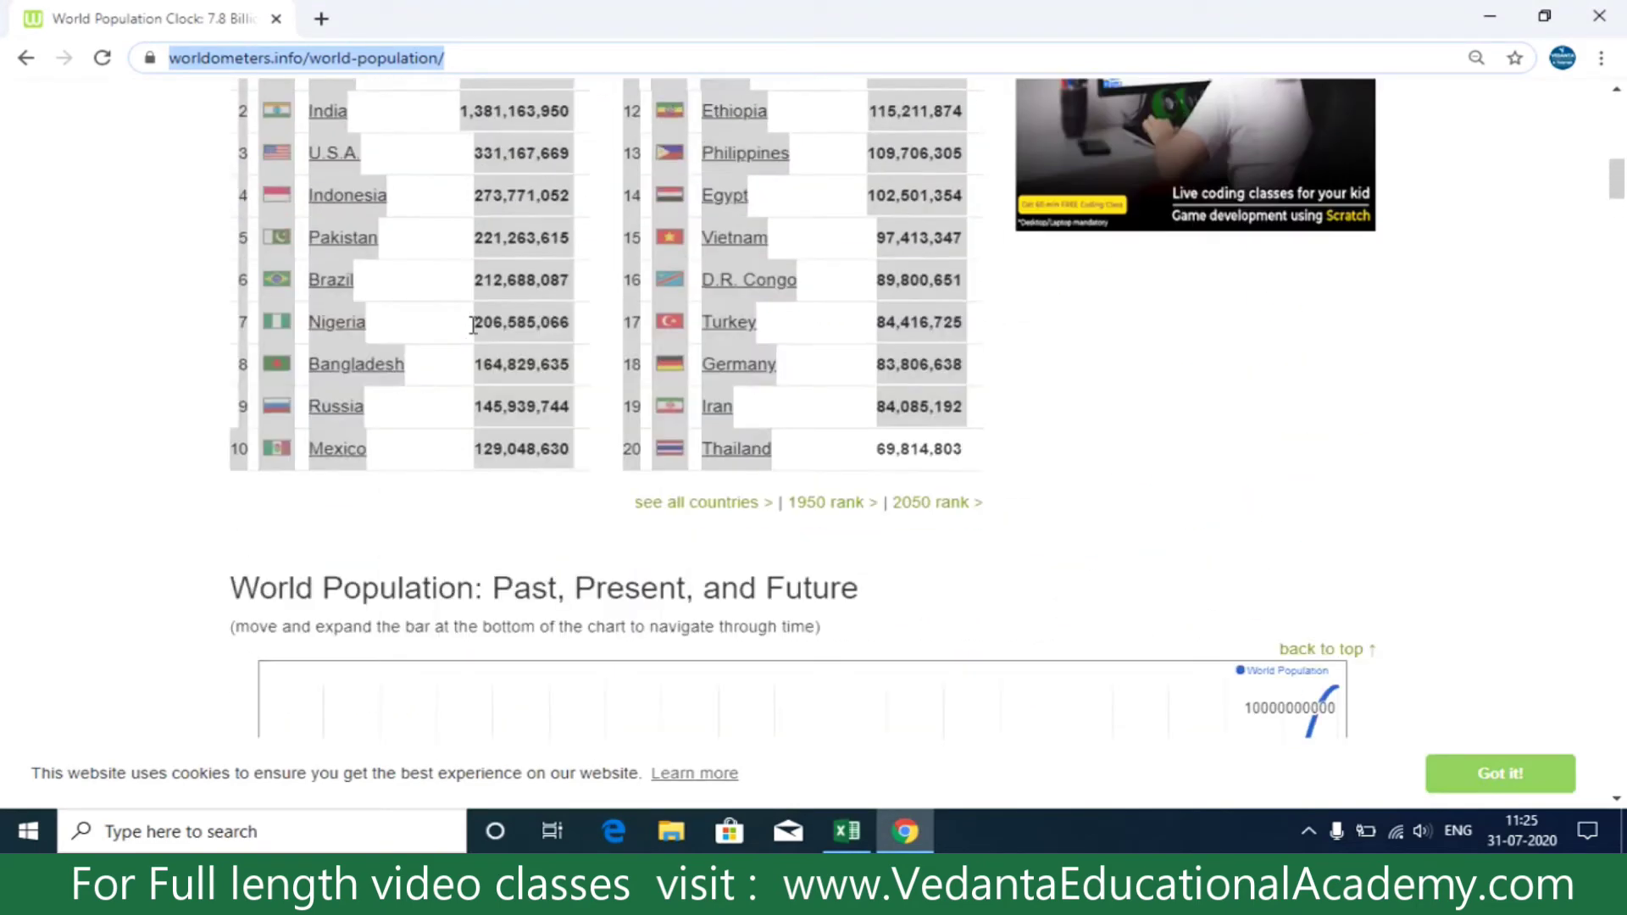
pyautogui.click(156, 344)
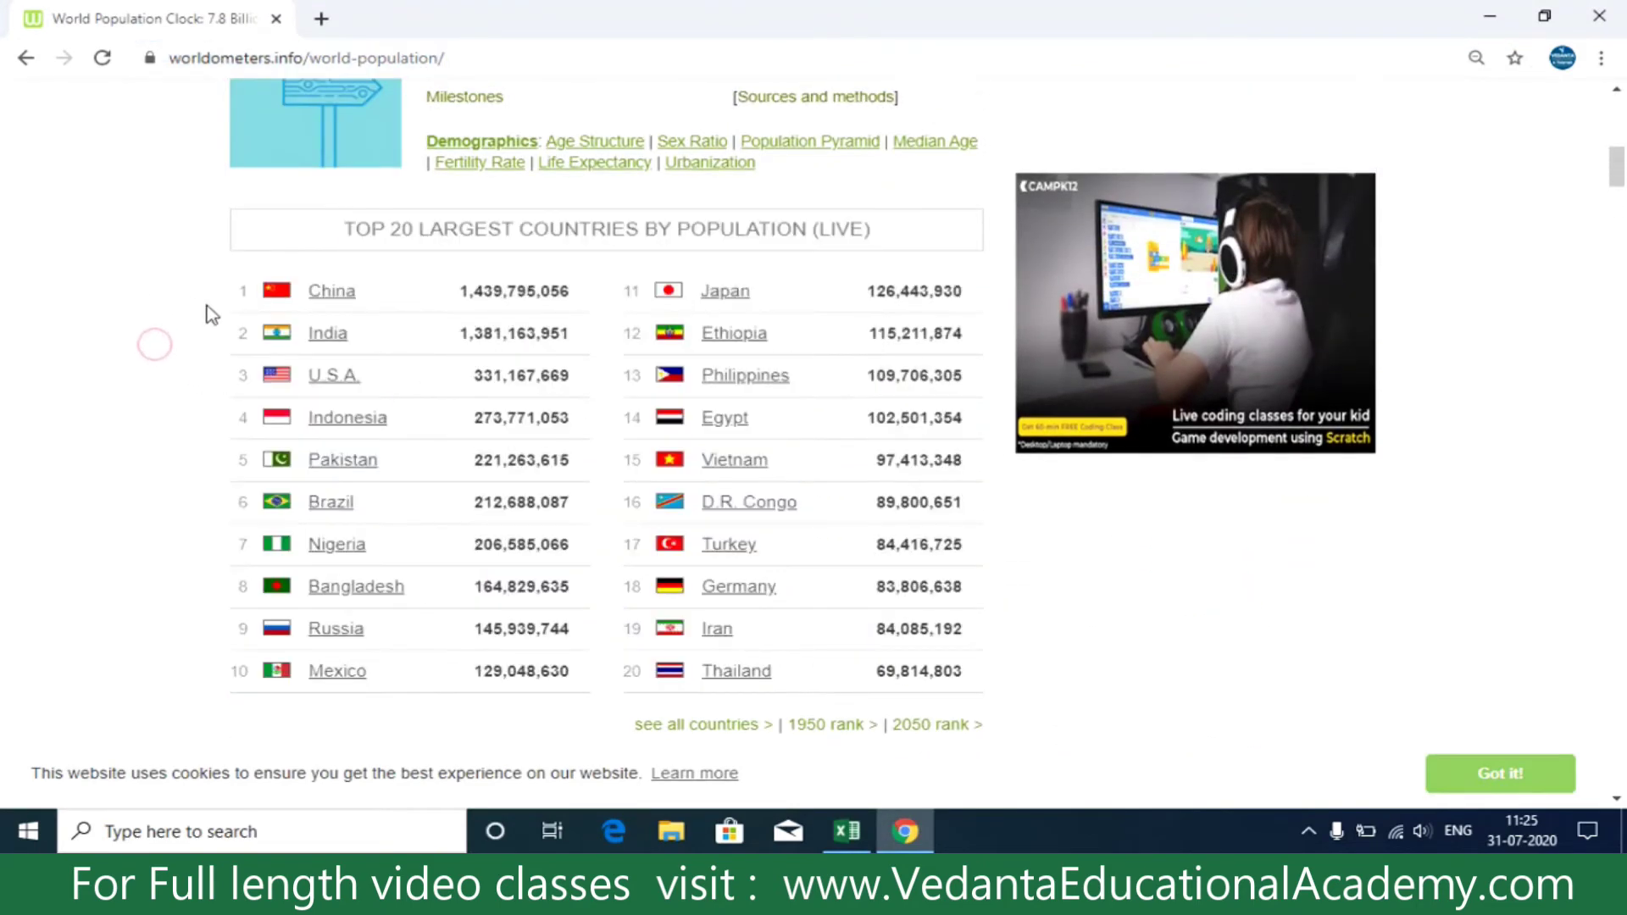
pyautogui.hotkey('alt', 'Tab')
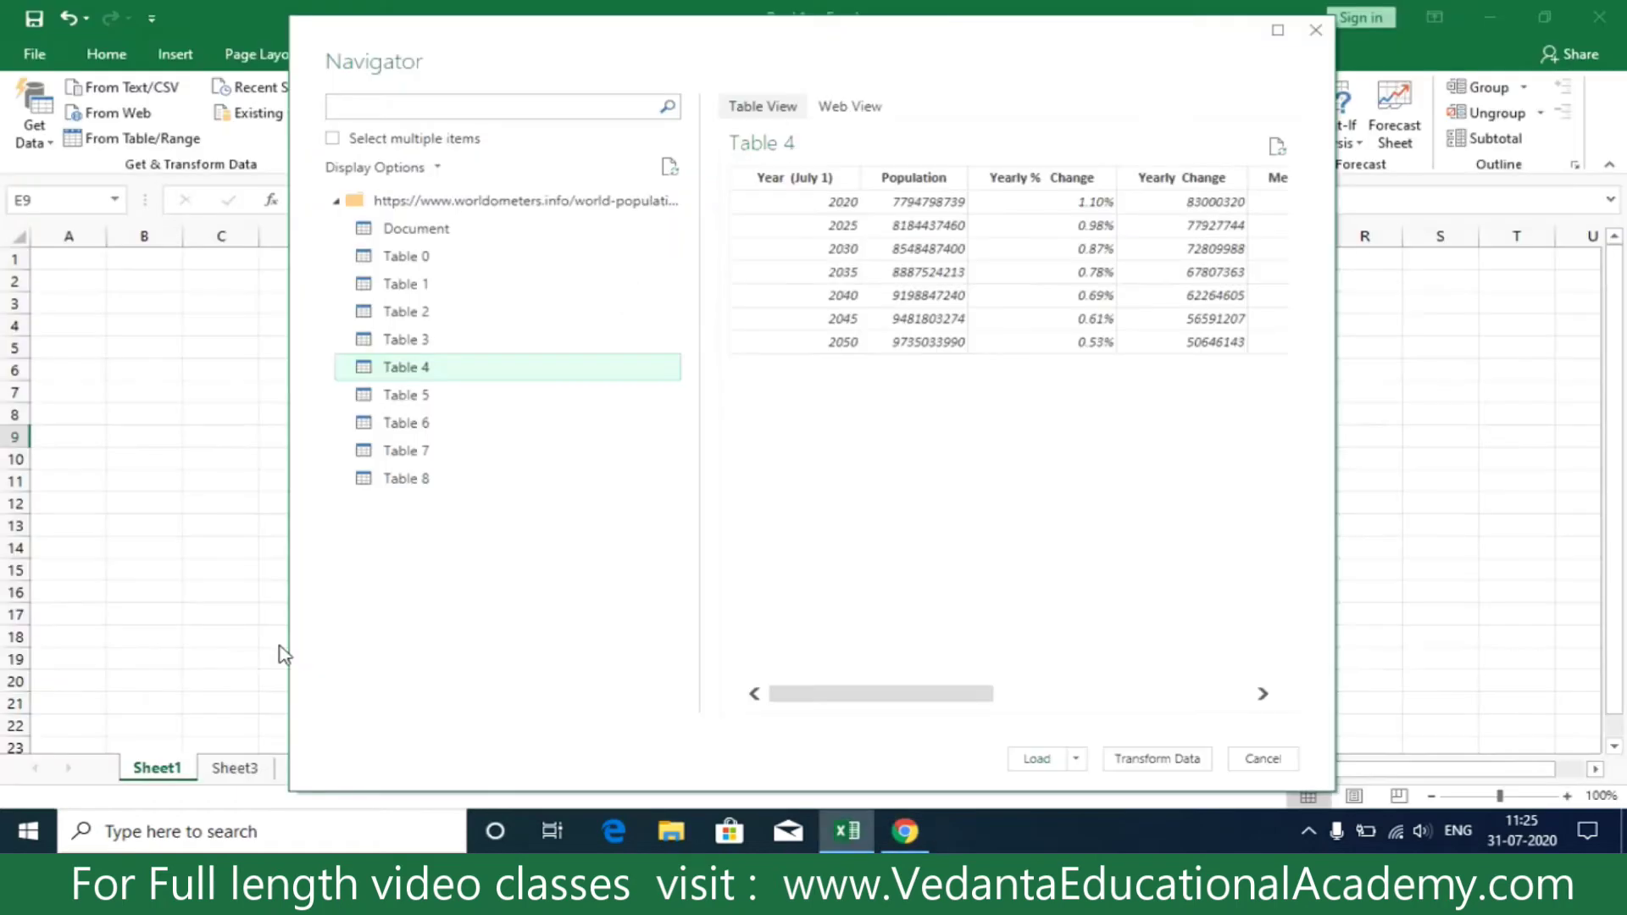
# Preview Tables 5 to 8 and load Table 8, the top-10 countries table.
pyautogui.click(408, 402)
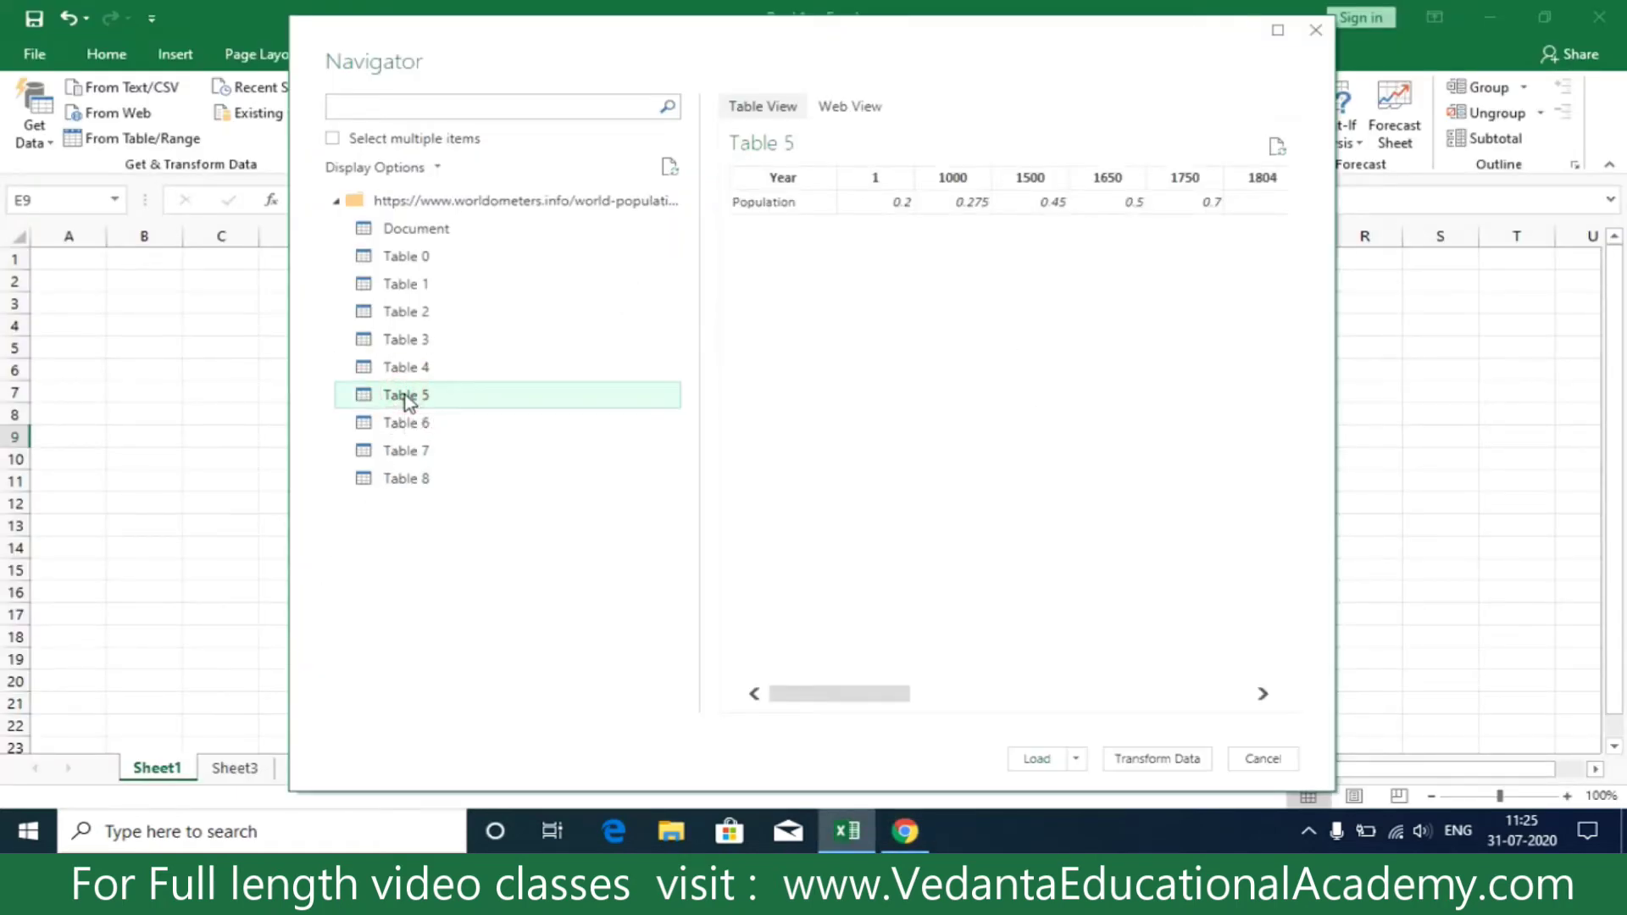
pyautogui.click(404, 424)
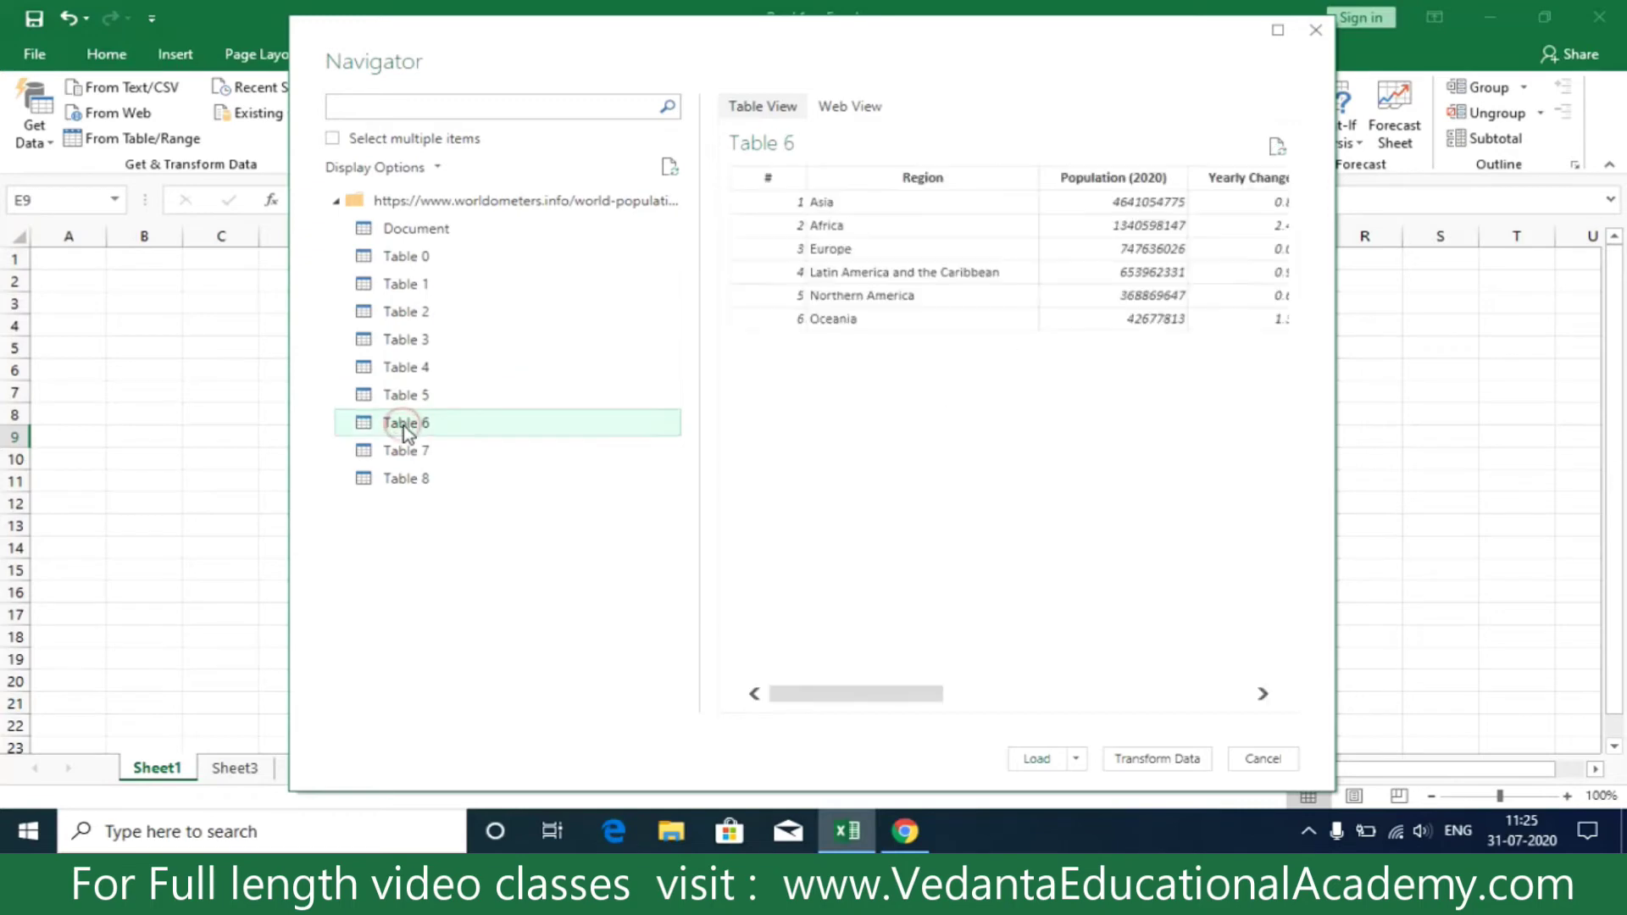
pyautogui.click(407, 451)
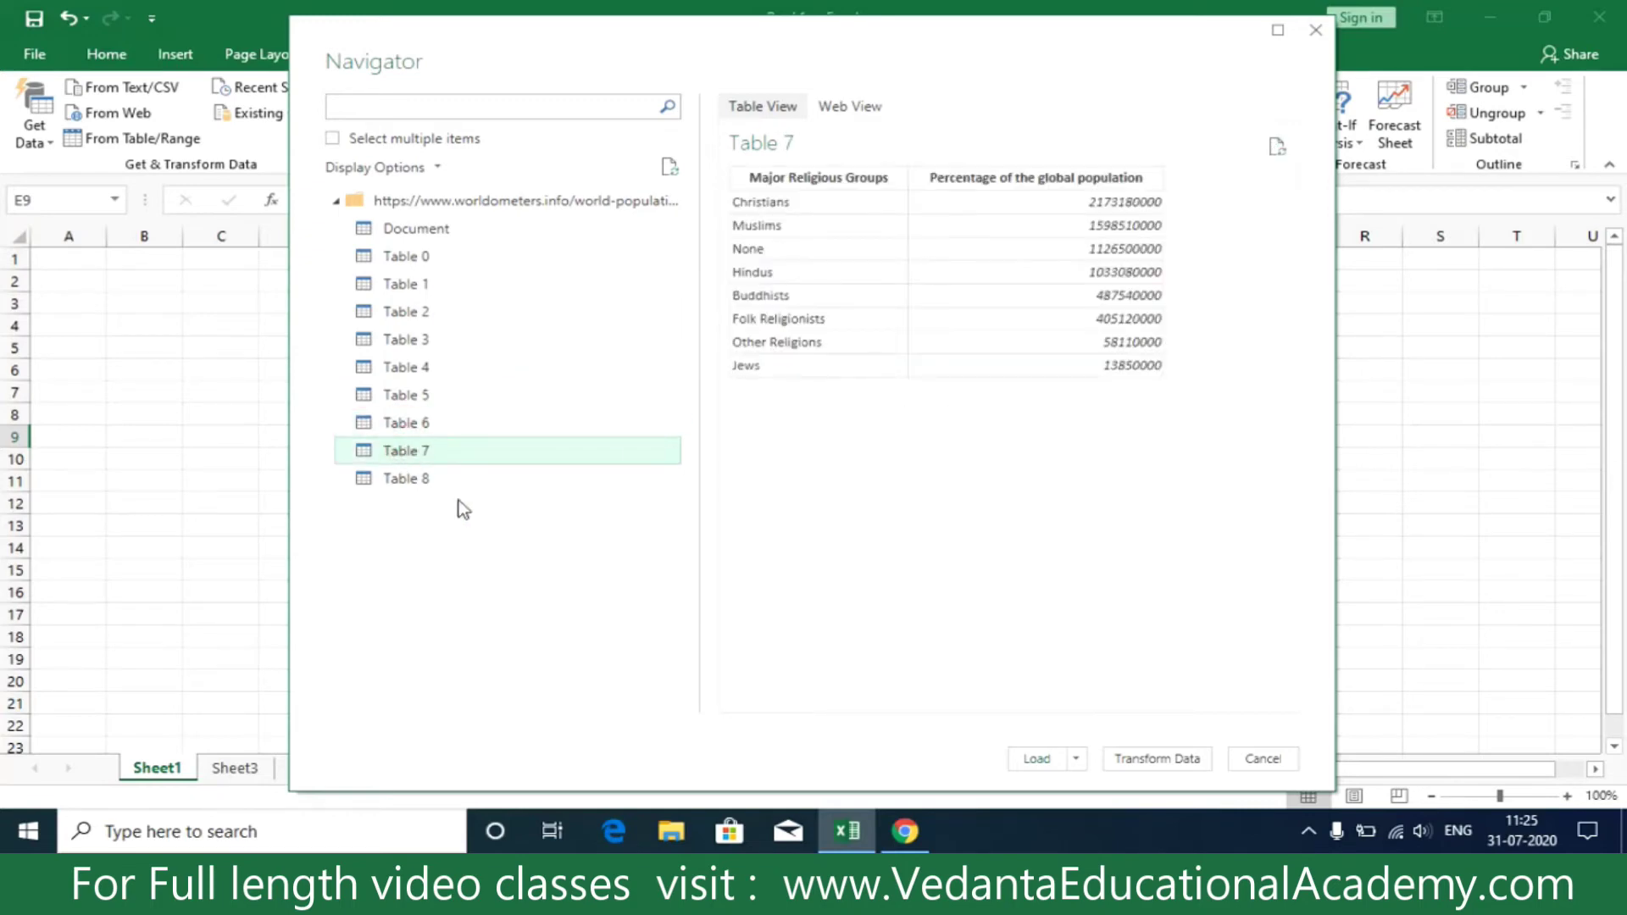
pyautogui.click(425, 480)
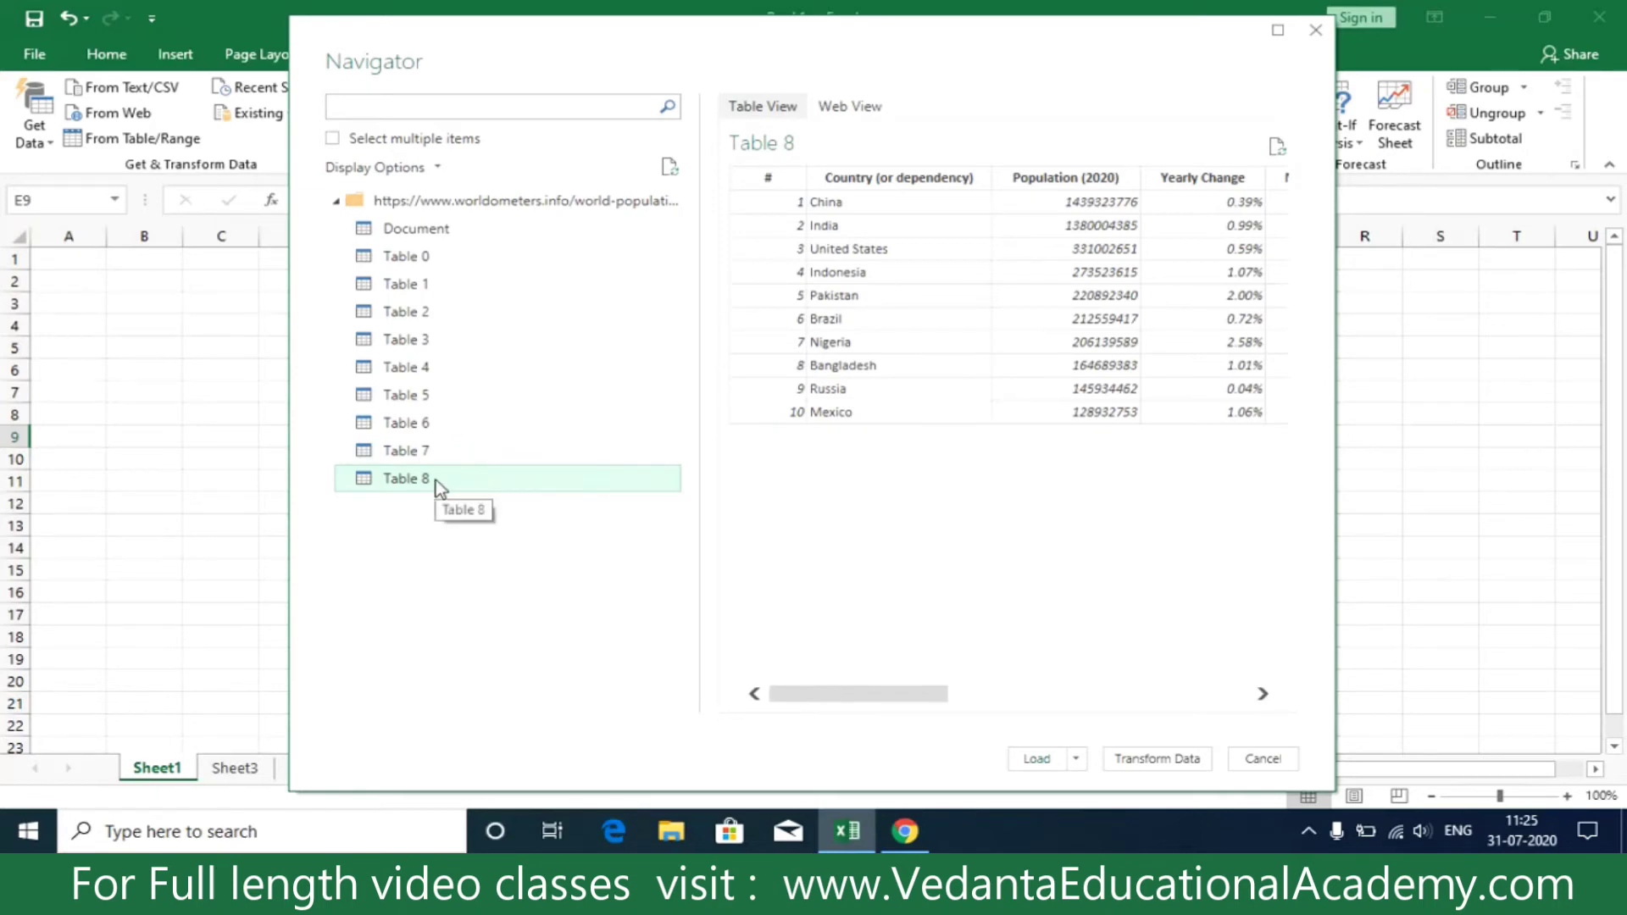
pyautogui.click(1035, 759)
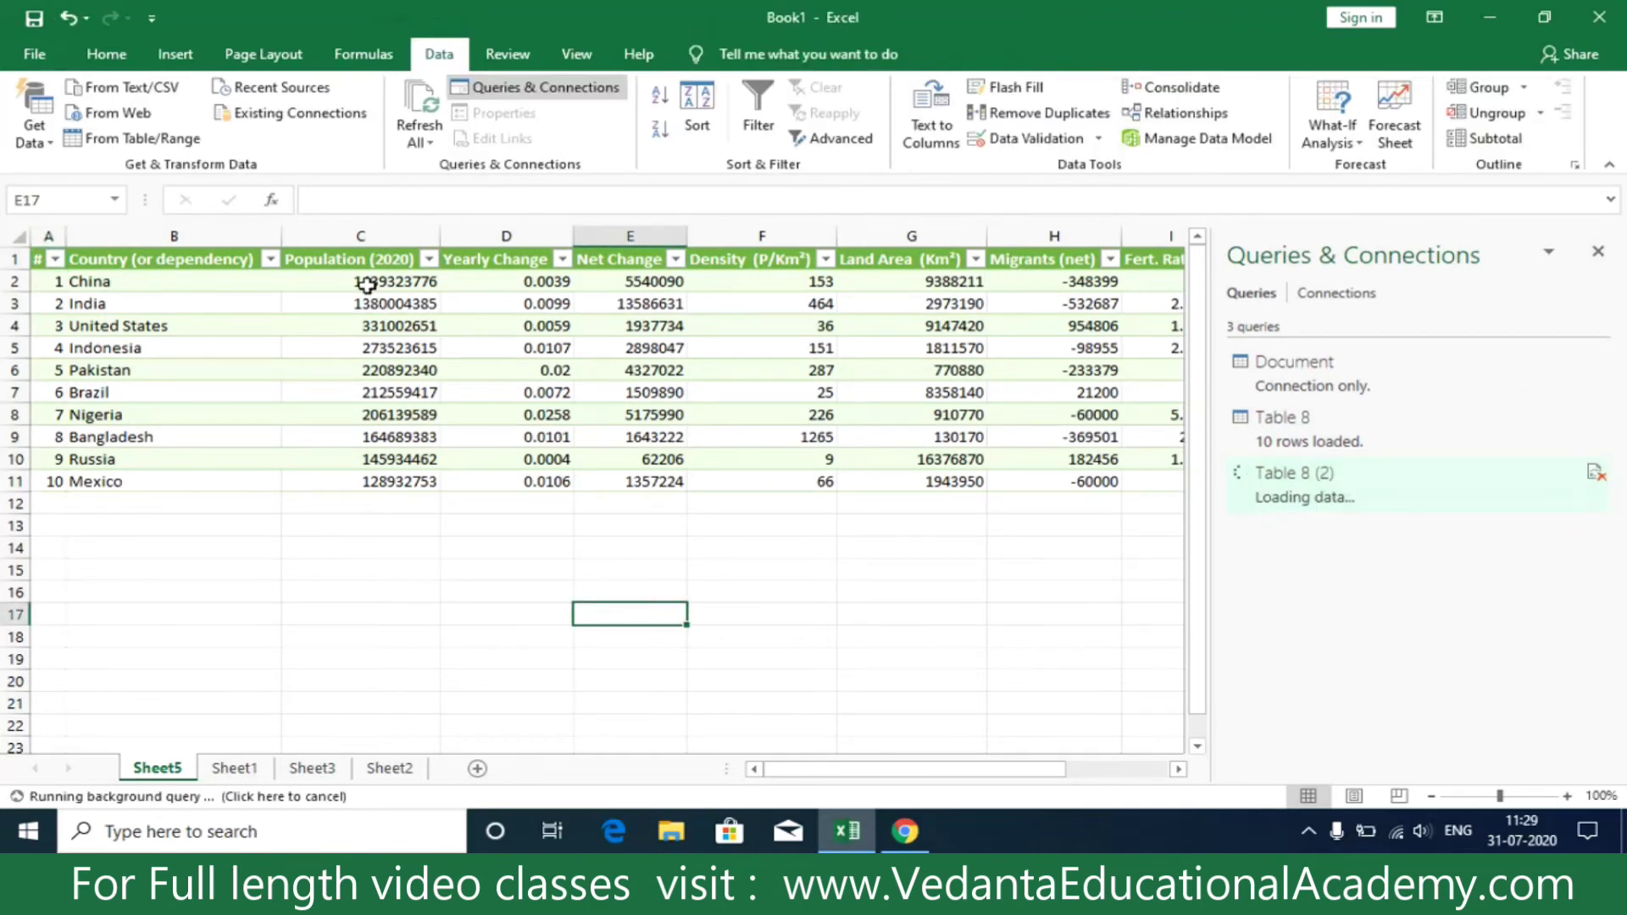
# Select Population values C2:C11, refresh all queries twice, and open Table 8 (2) properties.
pyautogui.moveTo(364, 282); pyautogui.dragTo(381, 477)
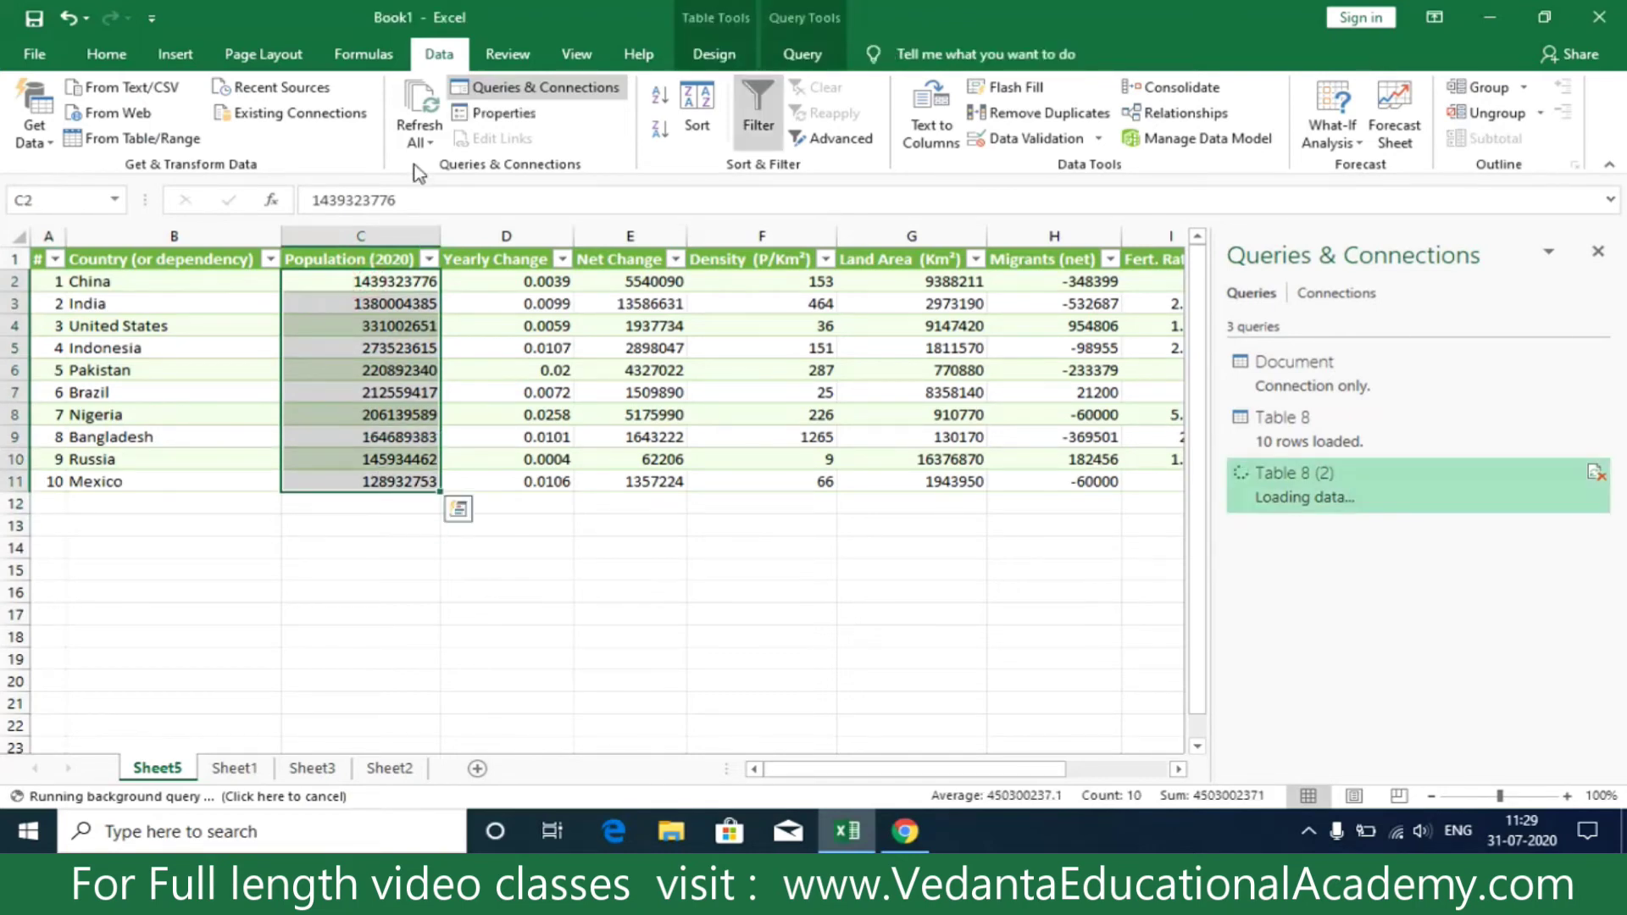
pyautogui.click(419, 137)
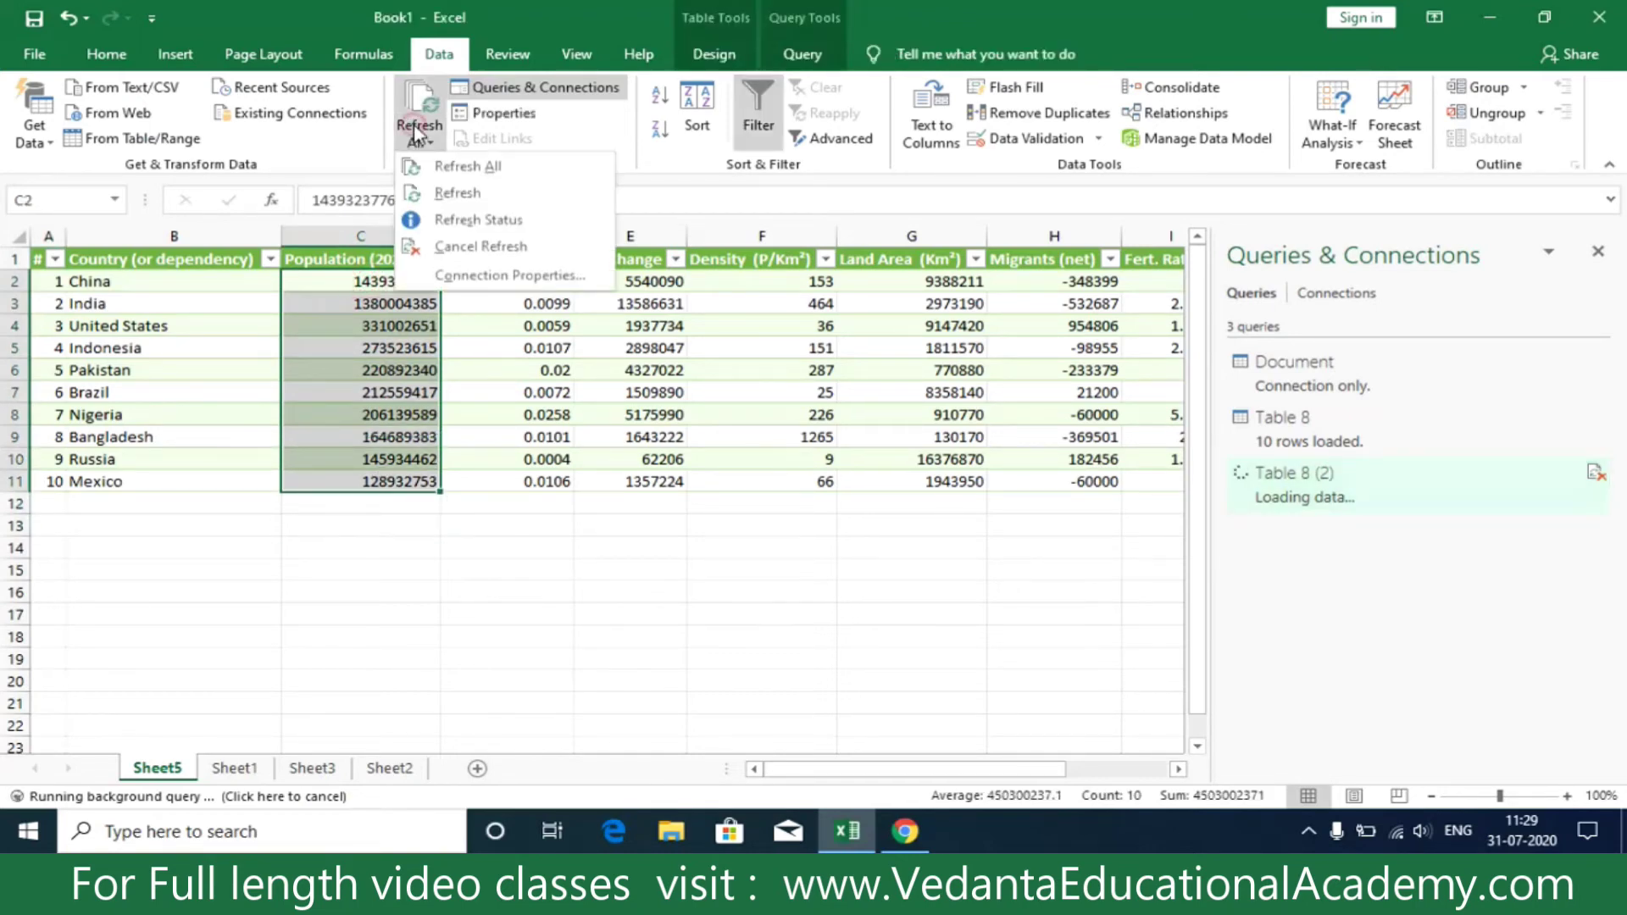
pyautogui.click(447, 168)
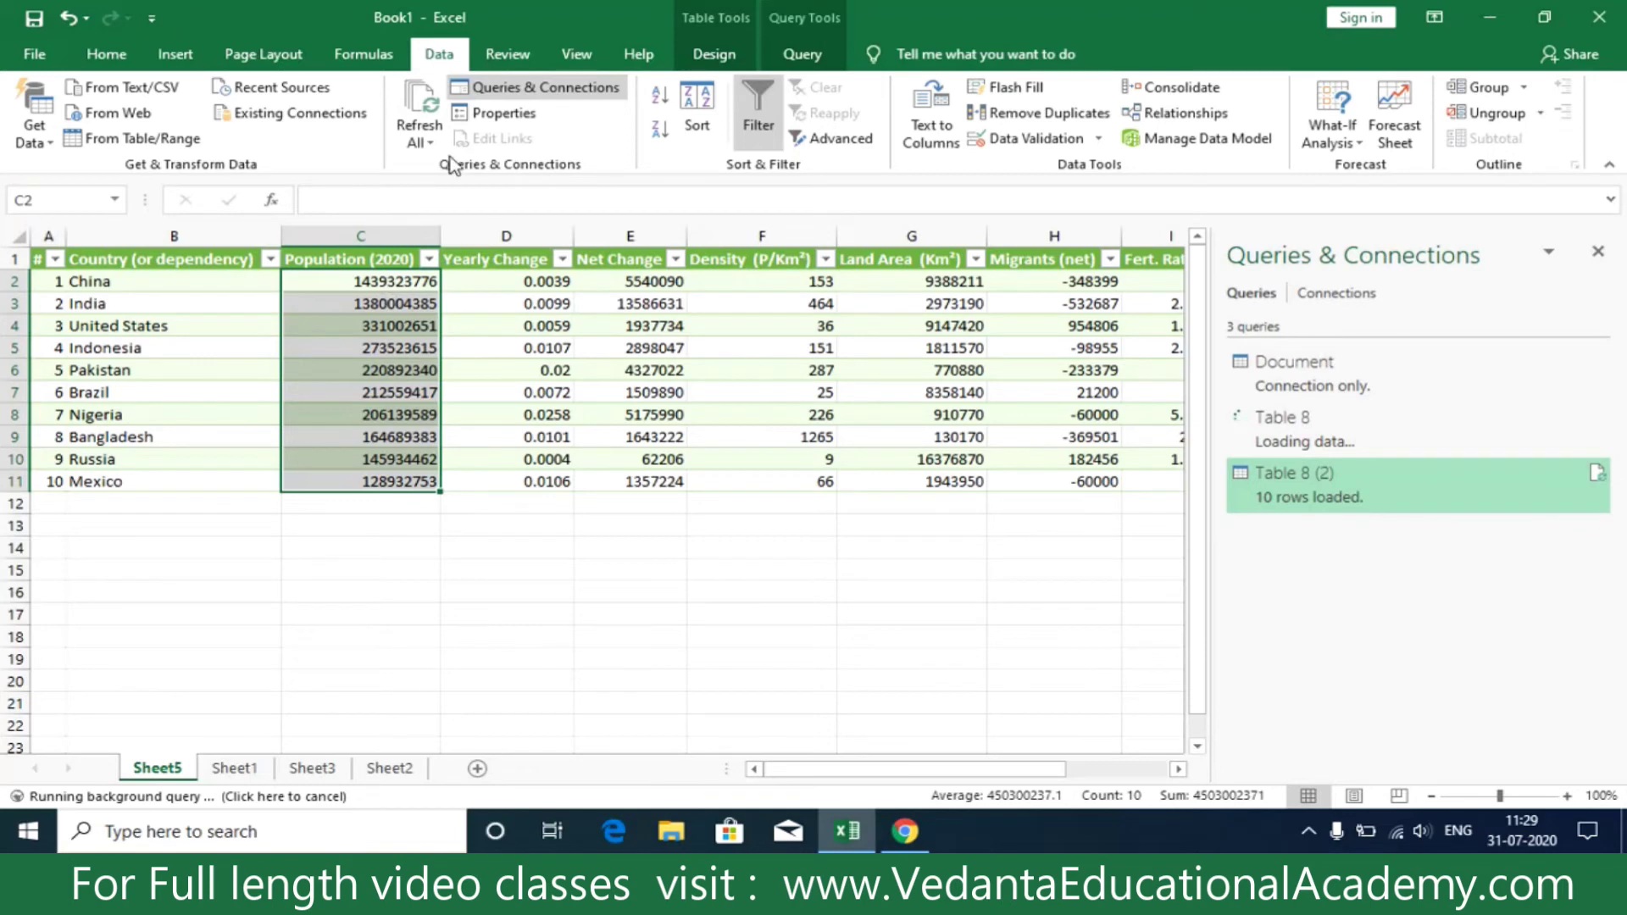
pyautogui.click(423, 121)
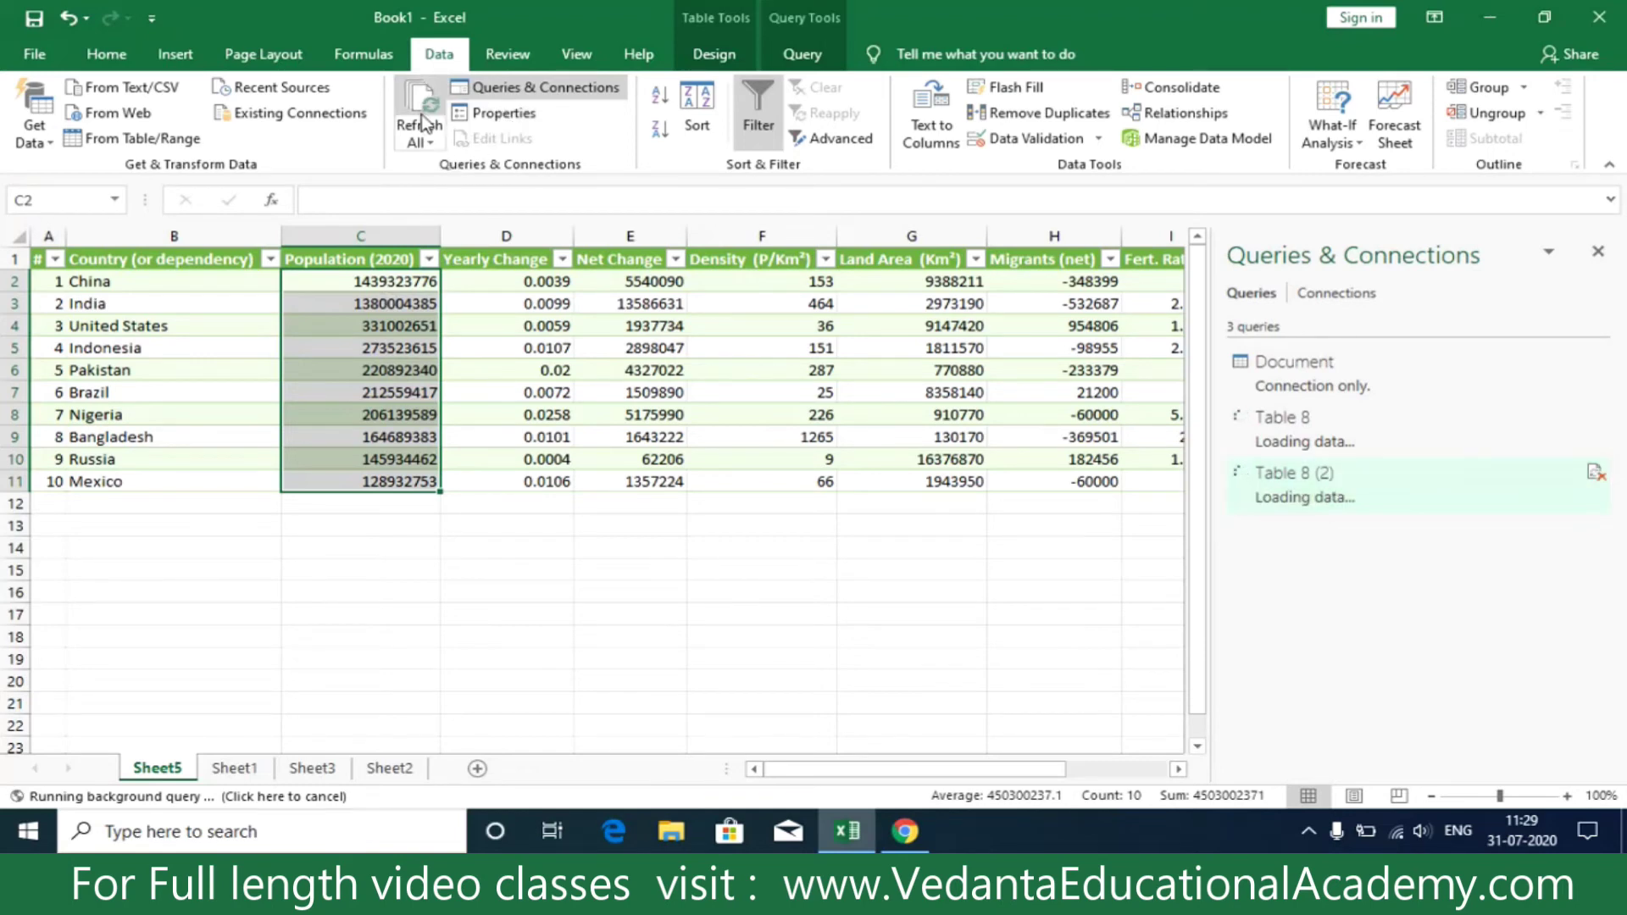
pyautogui.click(486, 113)
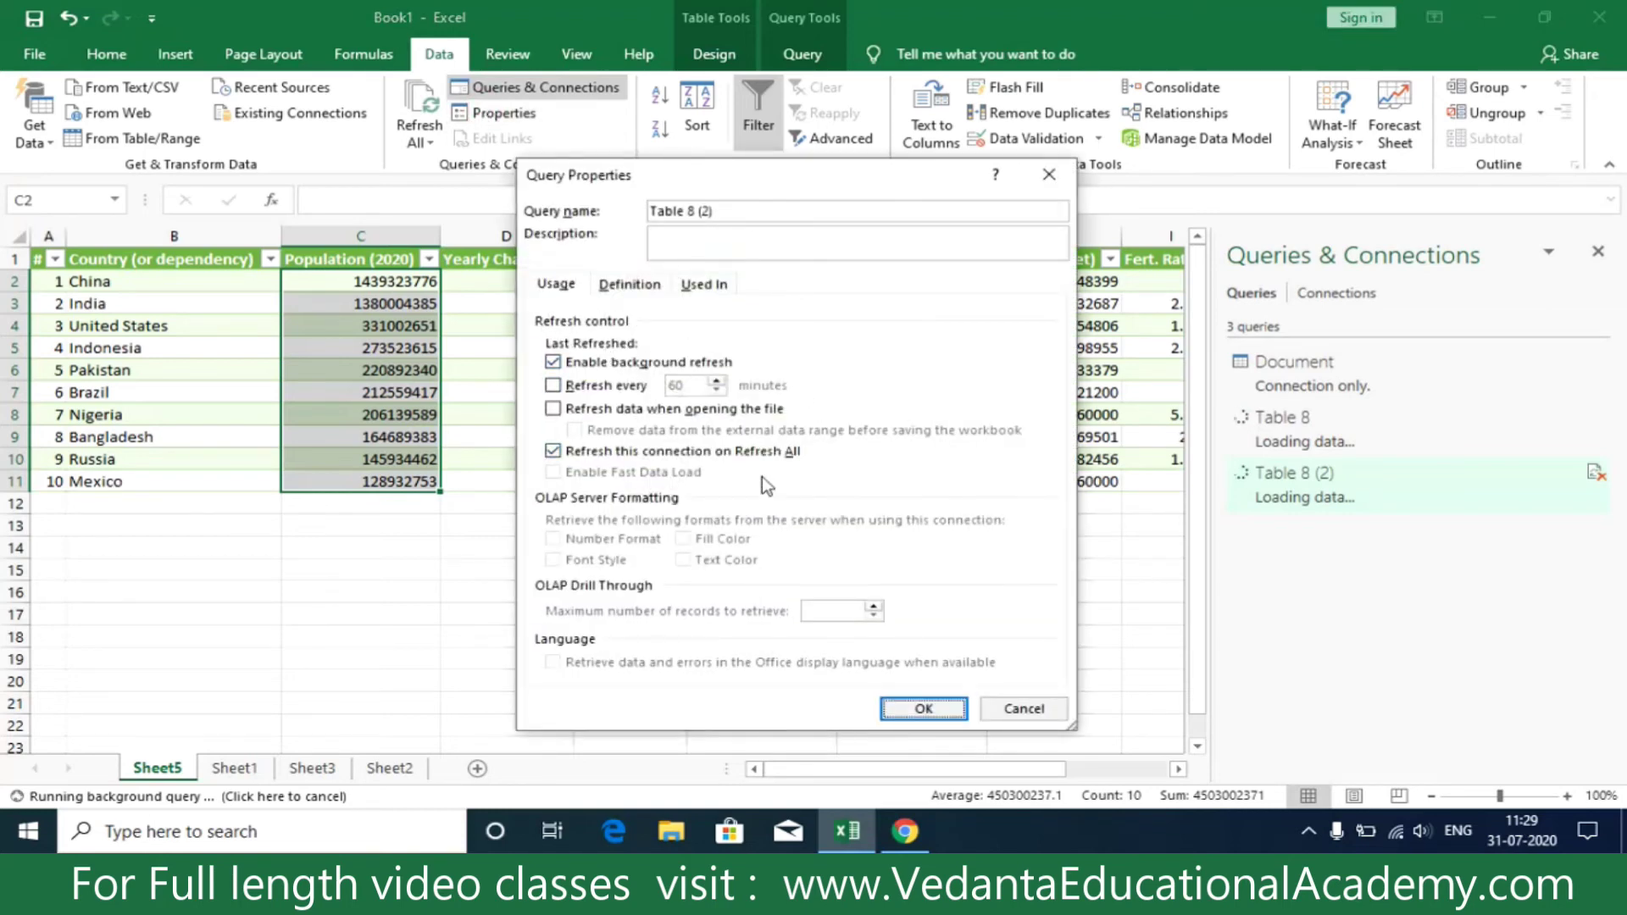
# Turn on a 60-minute periodic refresh for Table 8 (2) and compare with the live page.
pyautogui.click(554, 386)
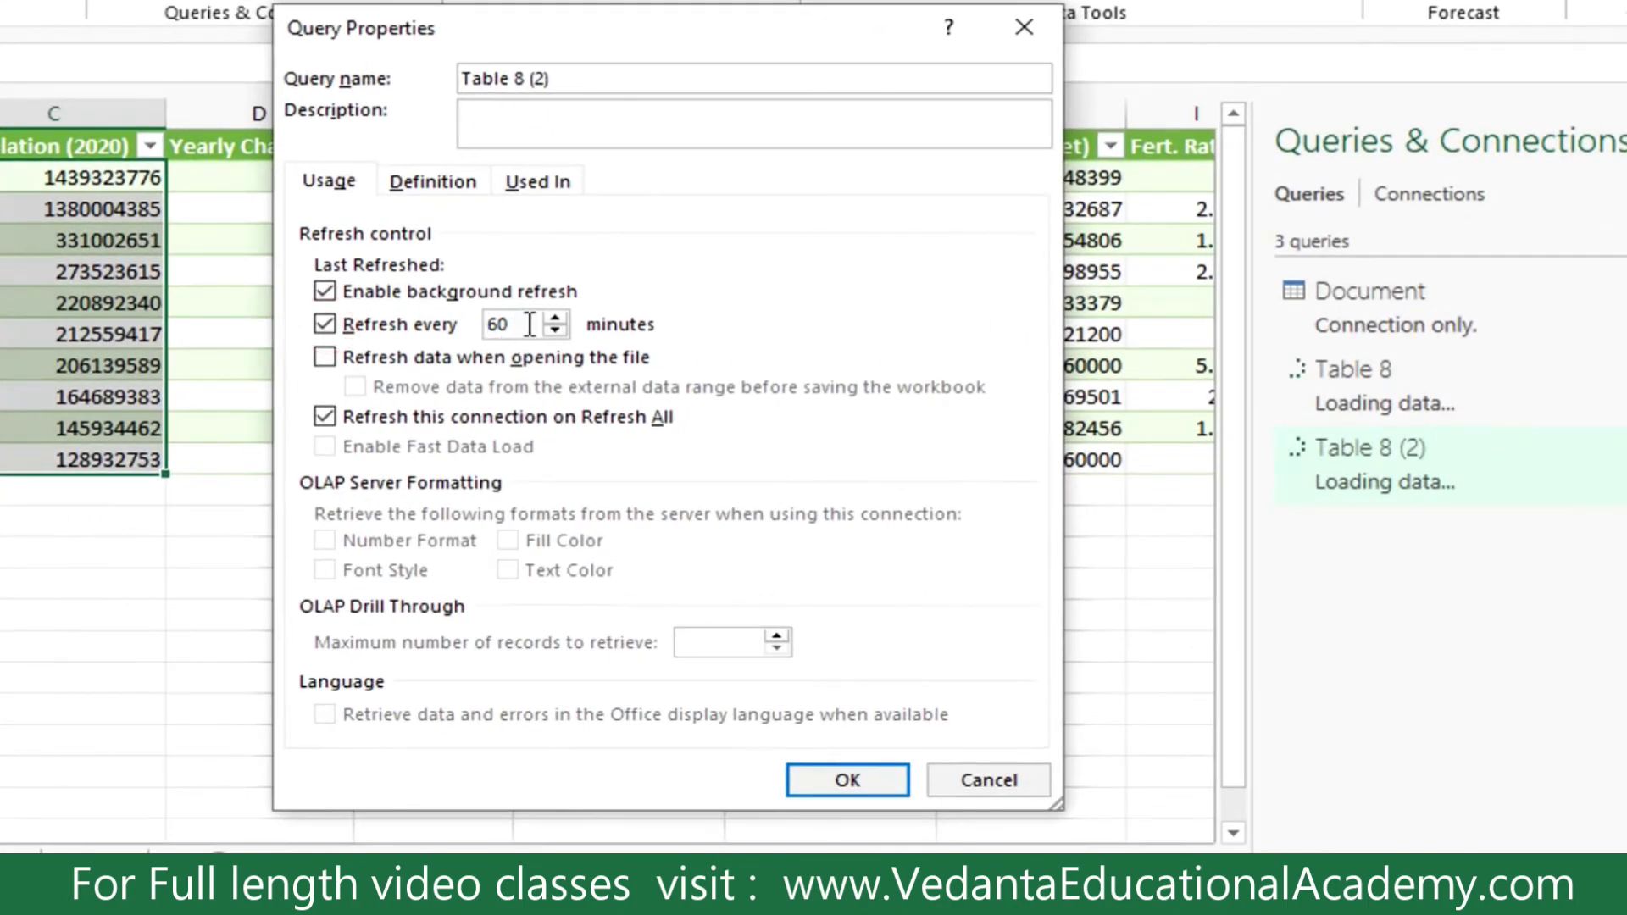
pyautogui.doubleClick(494, 325)
pyautogui.write('1')
pyautogui.click(839, 775)
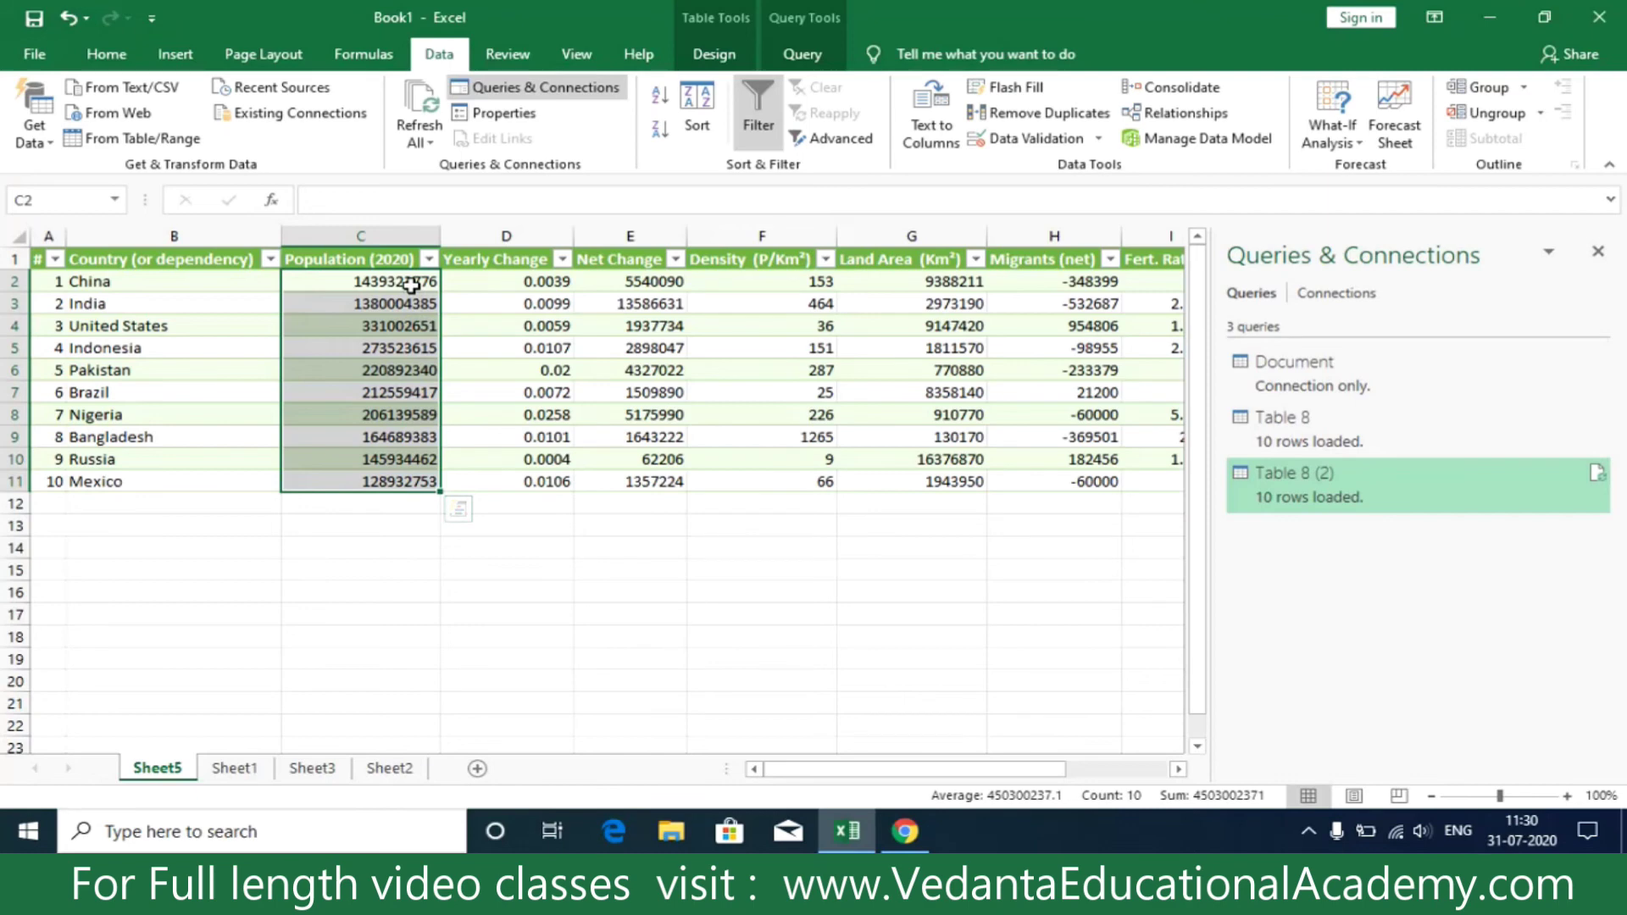
pyautogui.click(905, 832)
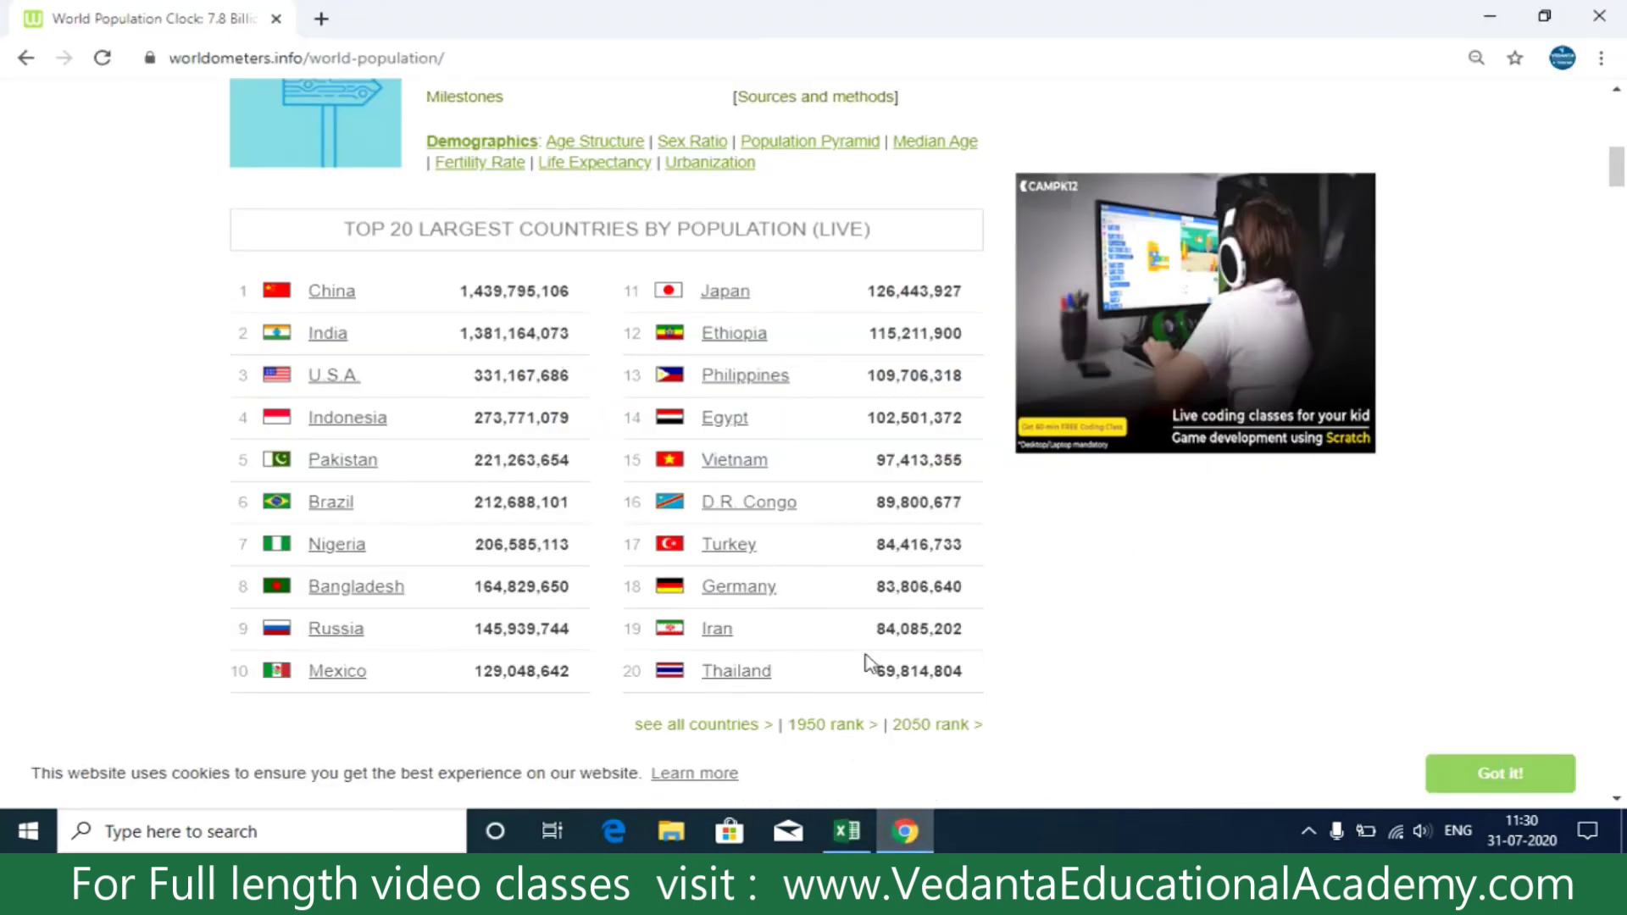
pyautogui.click(846, 830)
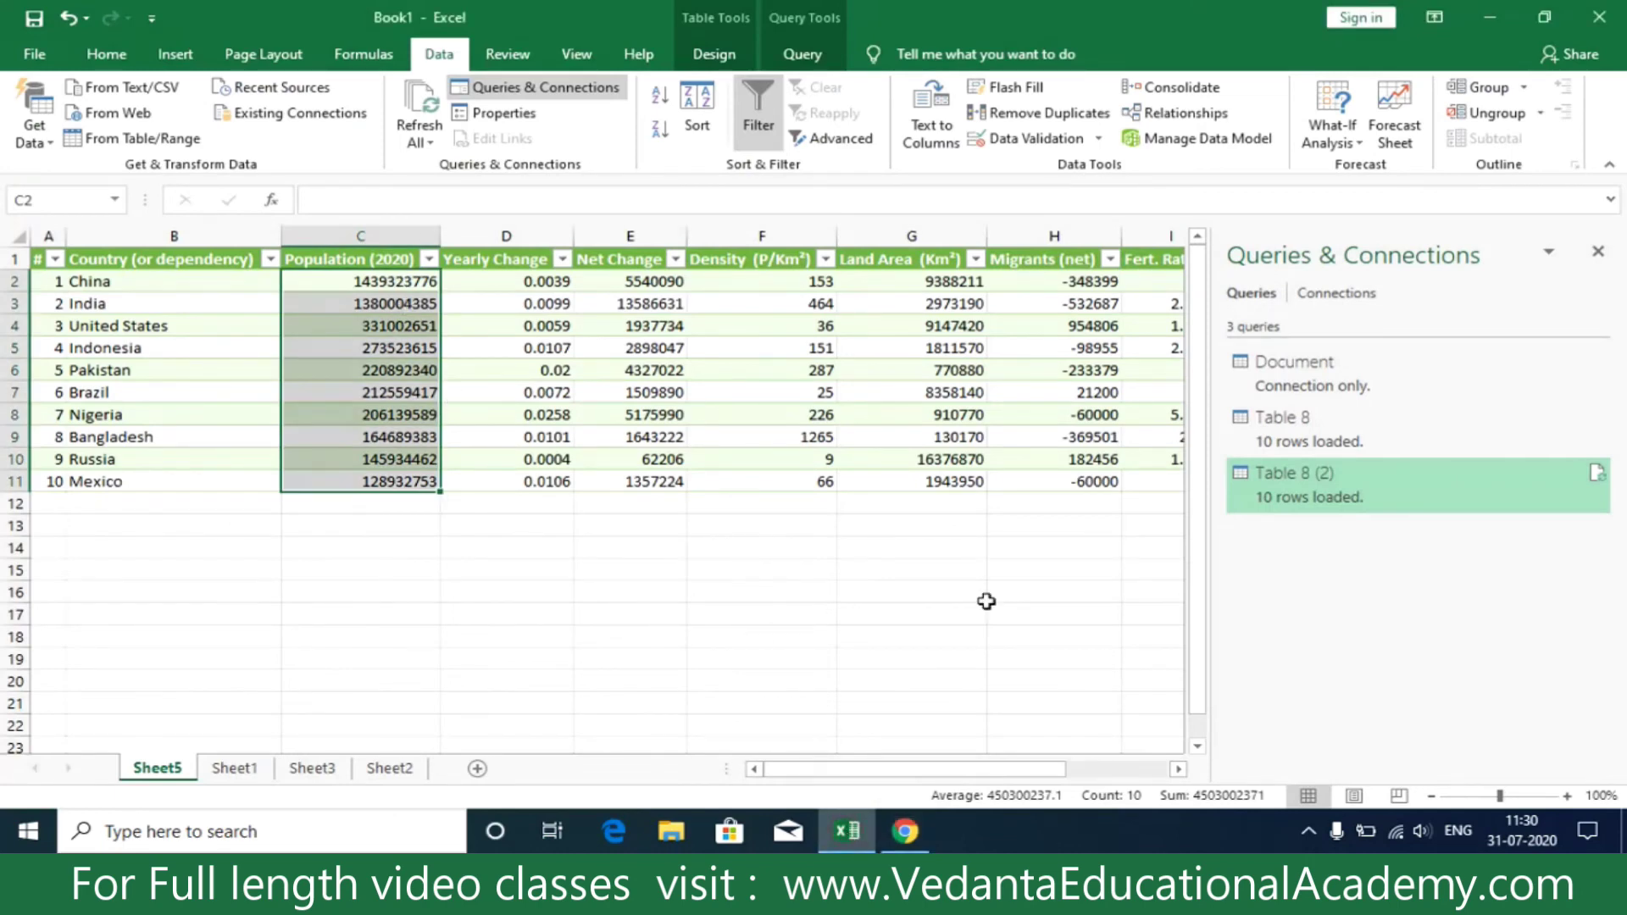
pyautogui.click(591, 617)
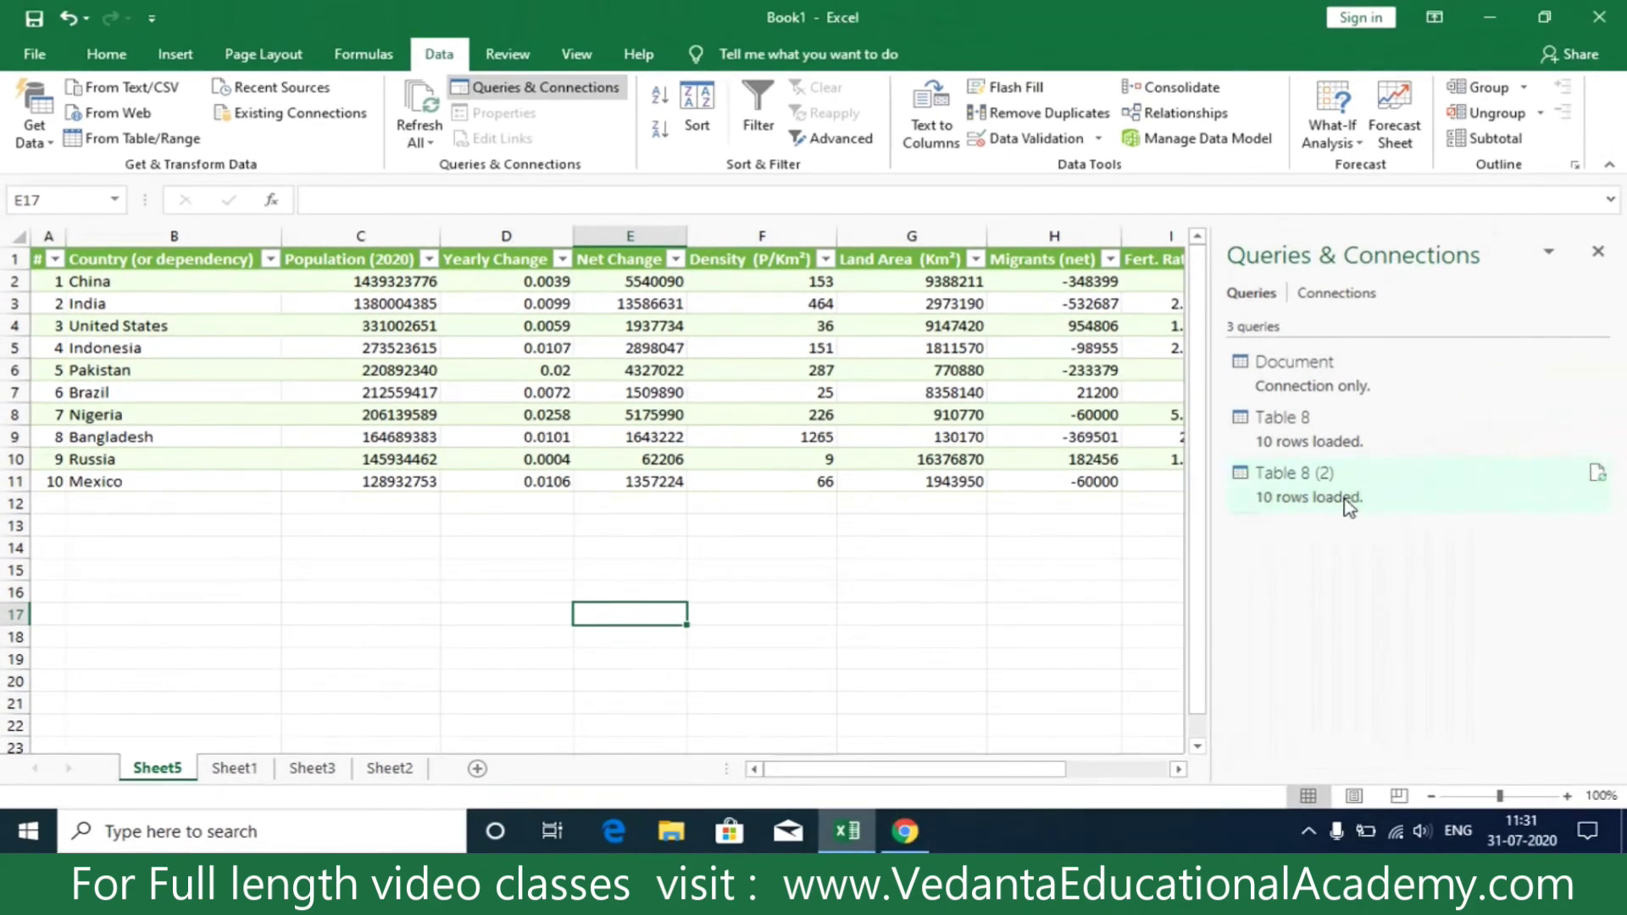
pyautogui.moveTo(1349, 507)
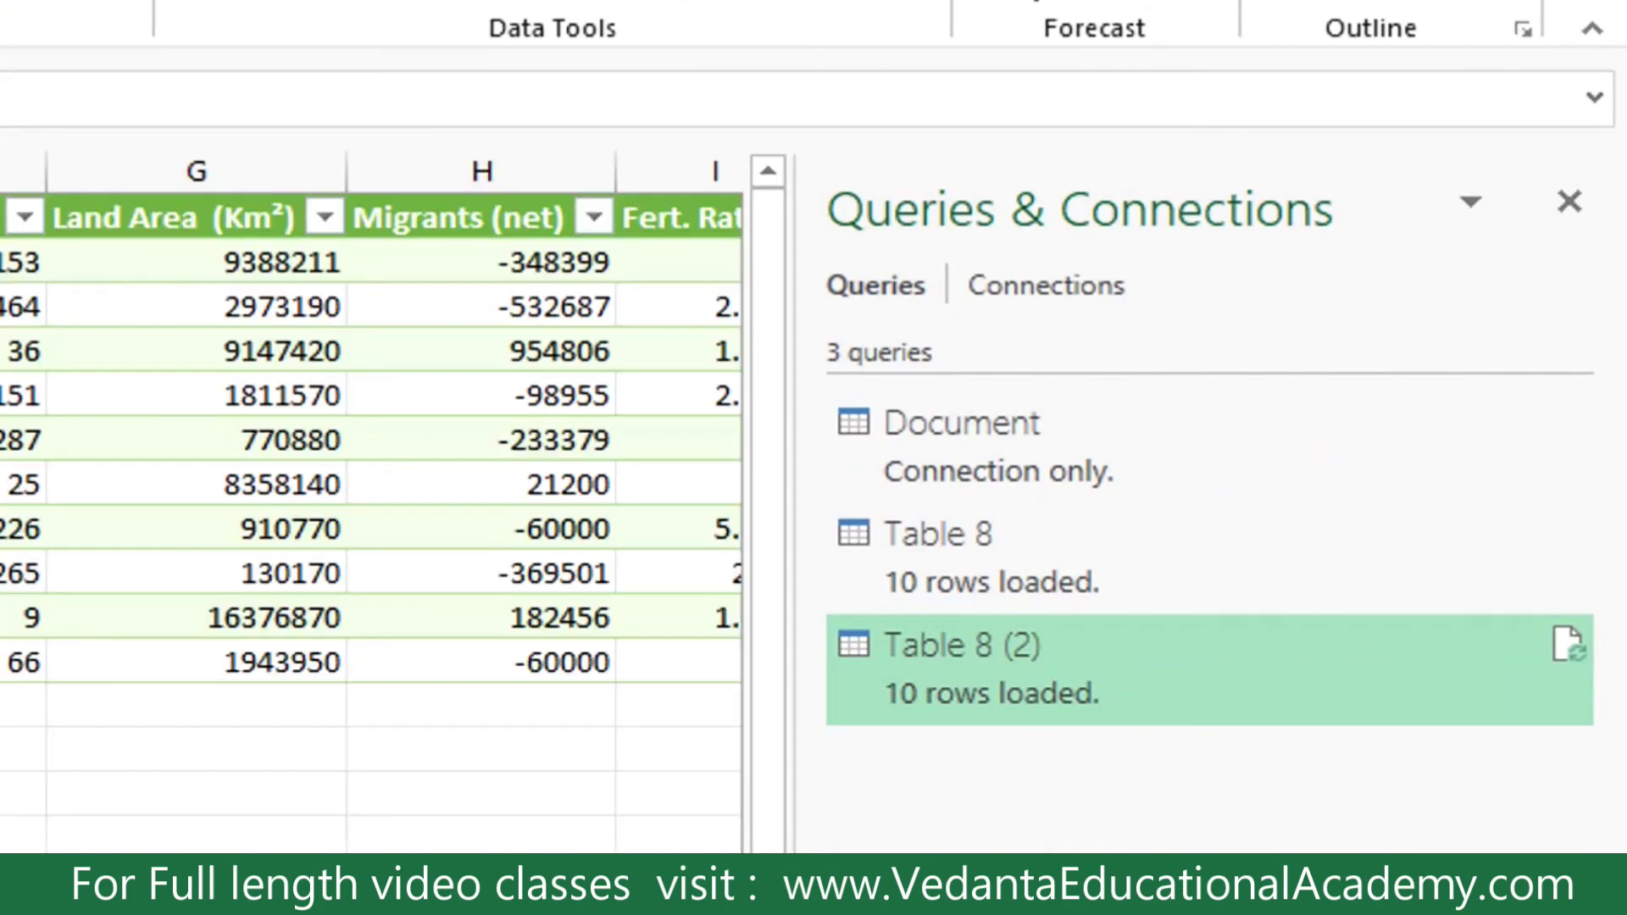